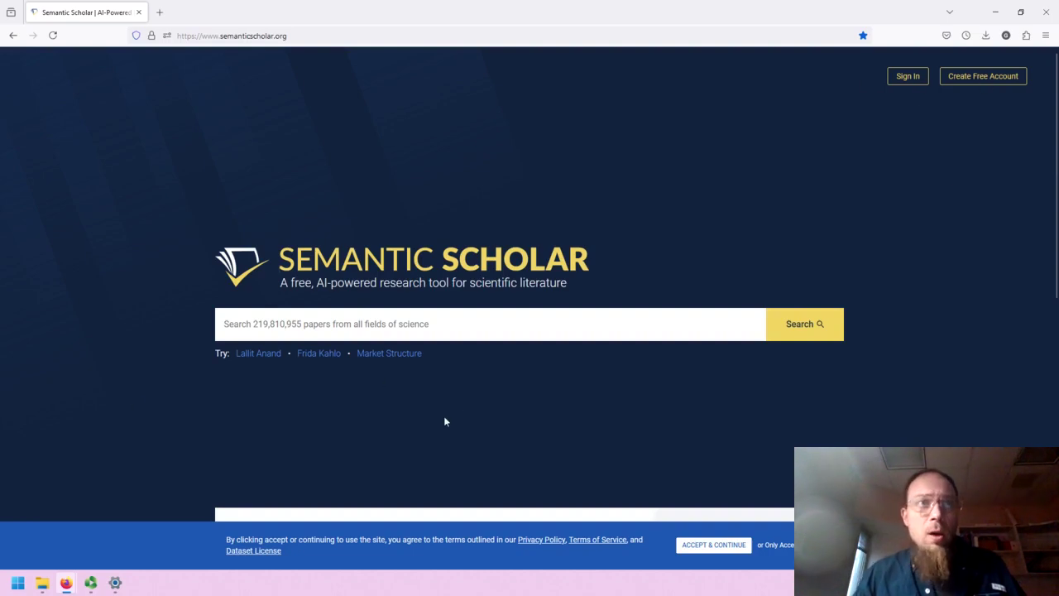
# Step: Enlarge the home page to 110% and accept the site's privacy and terms notice
pyautogui.hotkey('ctrl', '+')
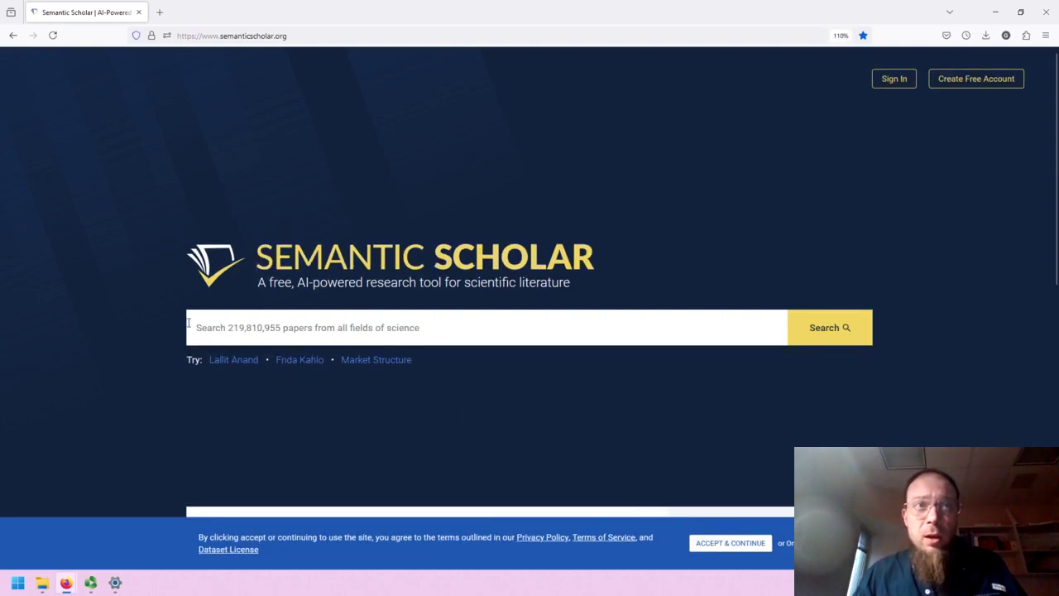
pyautogui.click(239, 339)
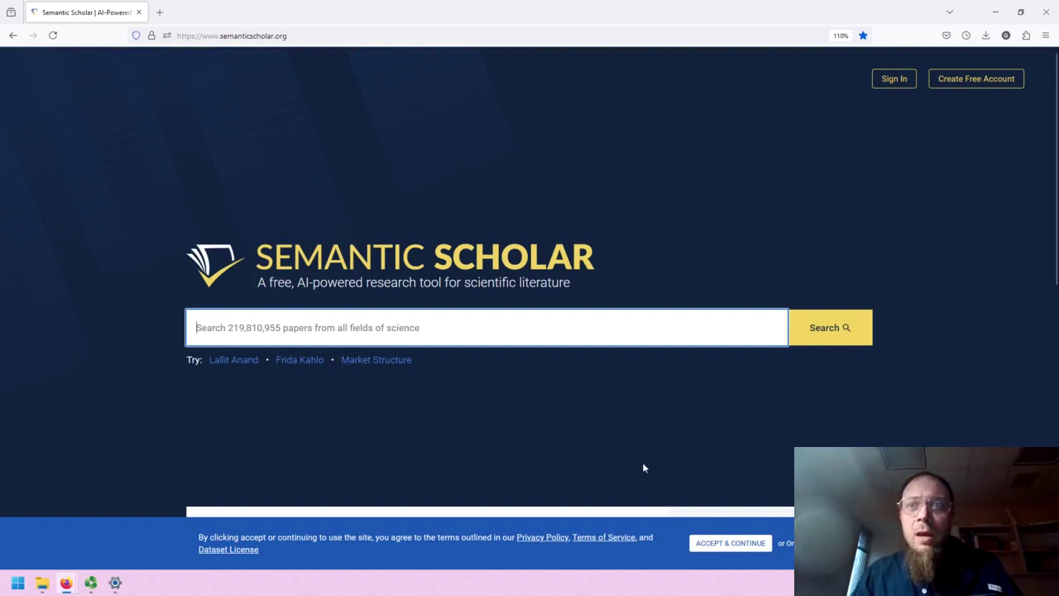
pyautogui.click(713, 546)
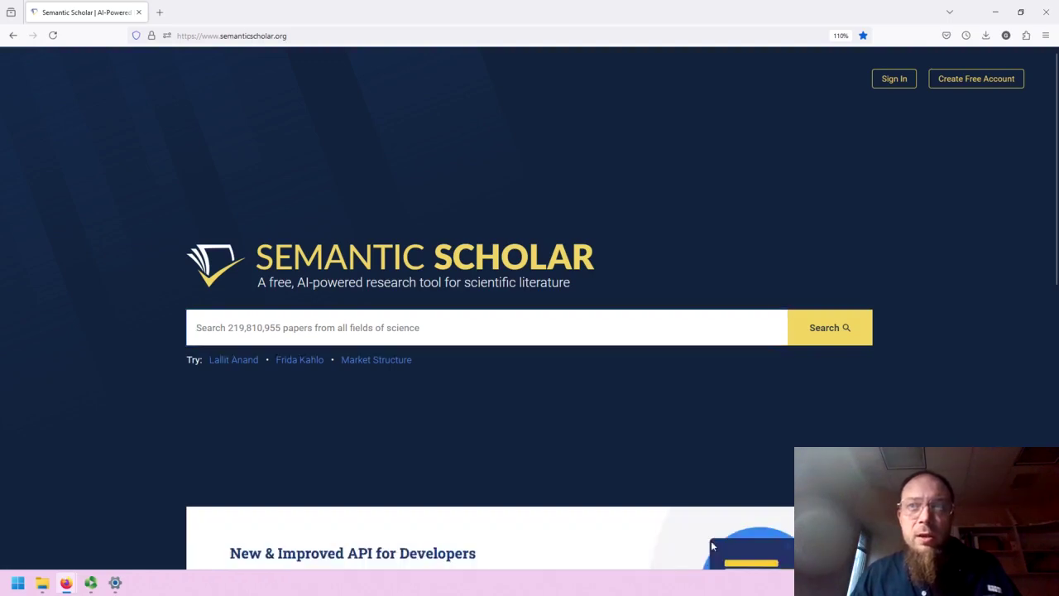
# Step: Look through the home page's feature announcements, including the Semantic Reader beta, and return to the search area
pyautogui.scroll(-2, 579, 416)
pyautogui.scroll(-4, 582, 416)
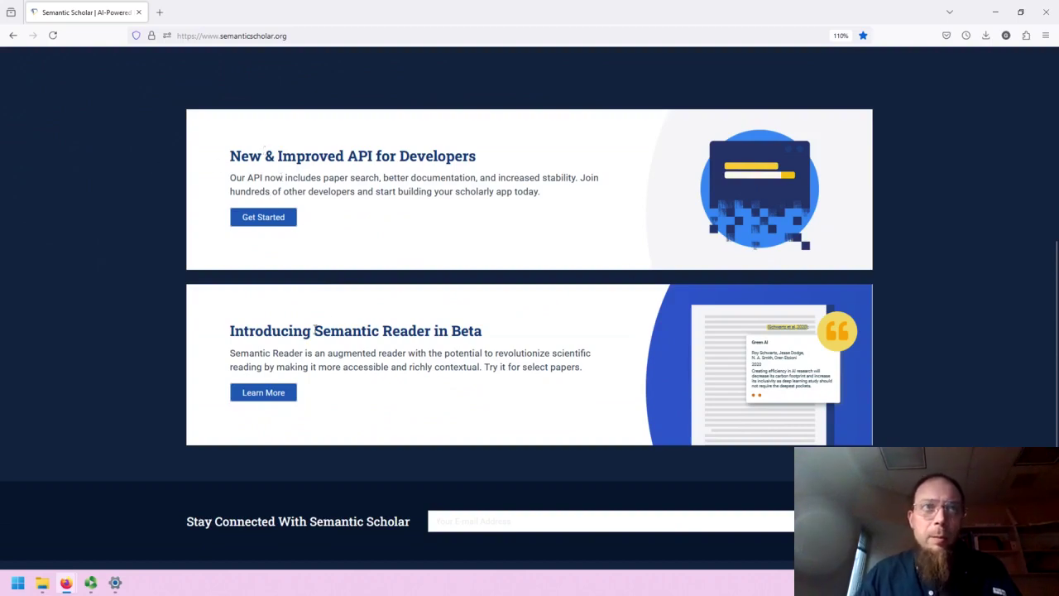
pyautogui.moveTo(221, 332); pyautogui.dragTo(483, 331)
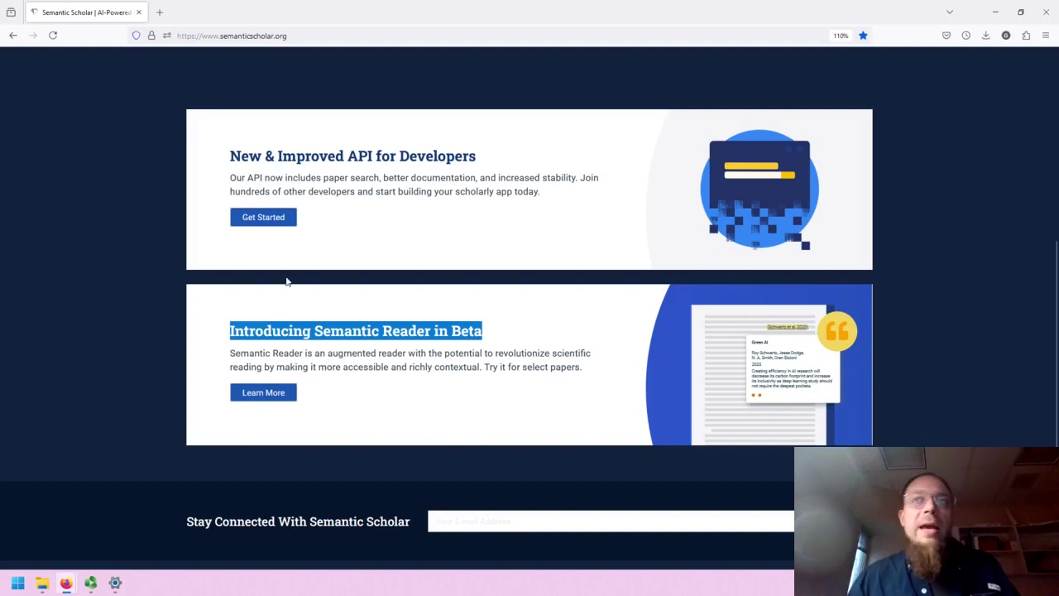
pyautogui.click(209, 313)
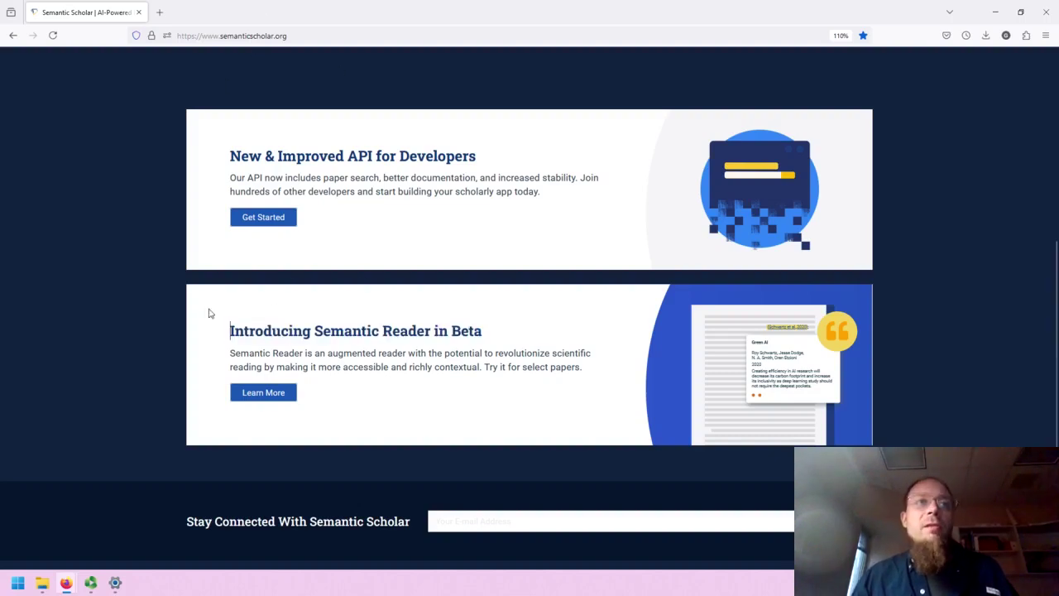
pyautogui.scroll(-1, 209, 314)
pyautogui.scroll(-1, 209, 313)
pyautogui.press('Home')
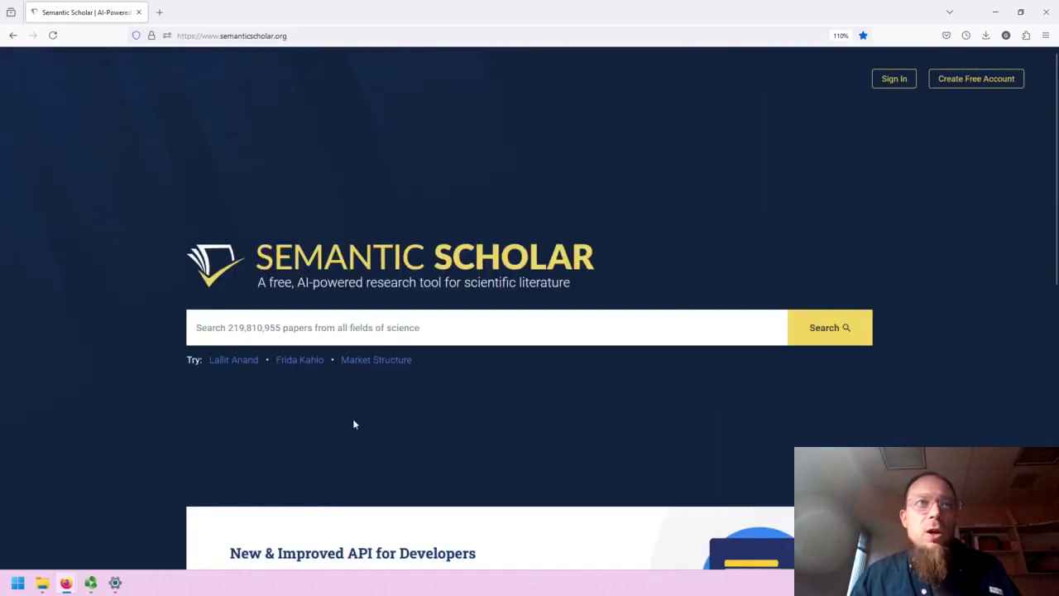
# Step: Run the suggested "Frida Kahlo" search and limit the results to the Art field of study
pyautogui.click(315, 369)
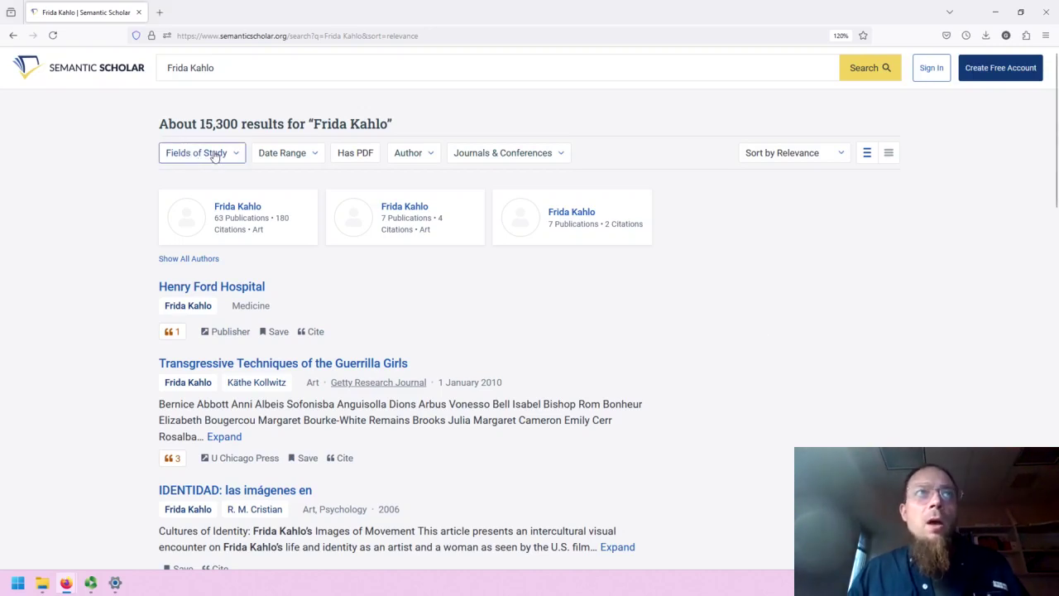
pyautogui.moveTo(169, 123); pyautogui.dragTo(232, 124)
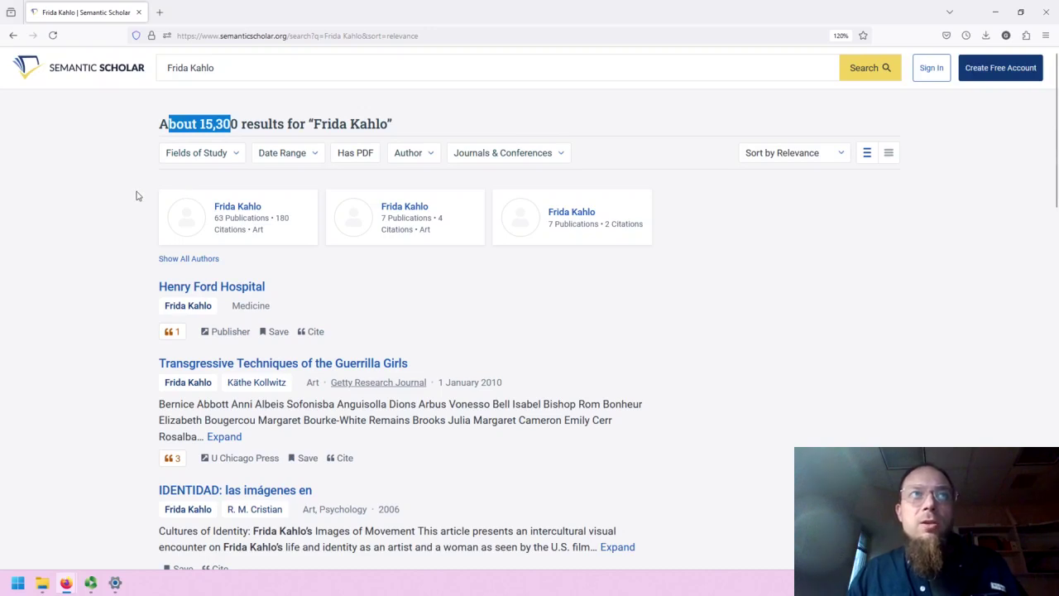
pyautogui.click(172, 154)
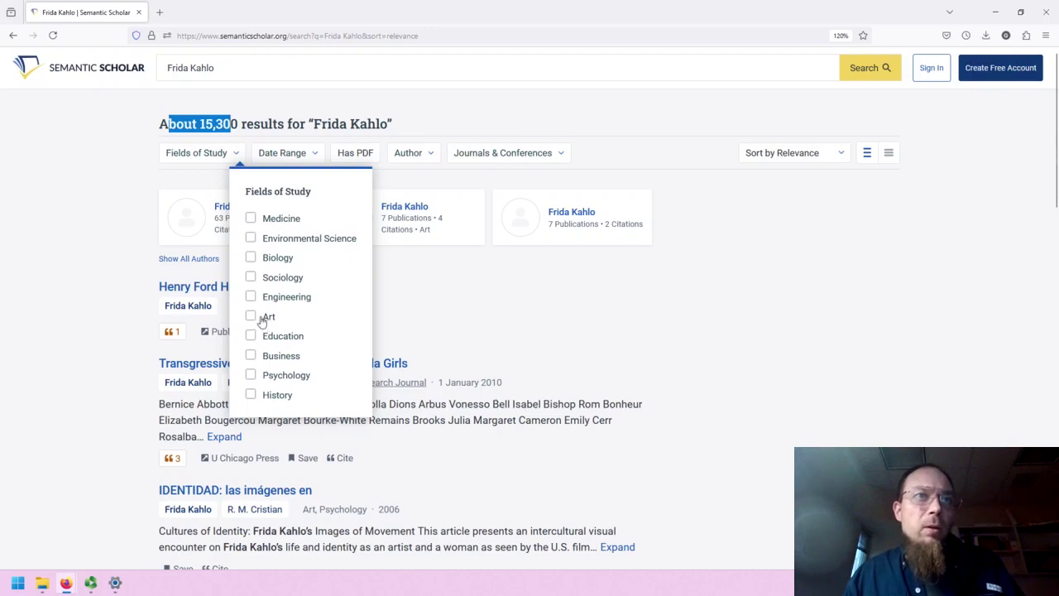
pyautogui.click(262, 319)
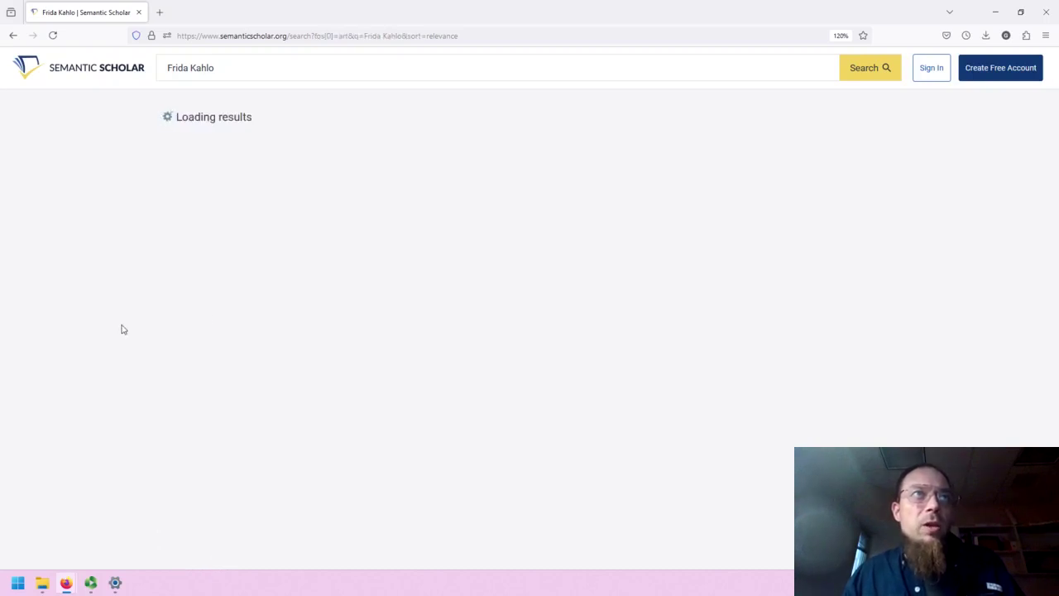
# Step: Restrict the results to the years 2004 to 2024 and to papers that have a PDF
pyautogui.click(268, 155)
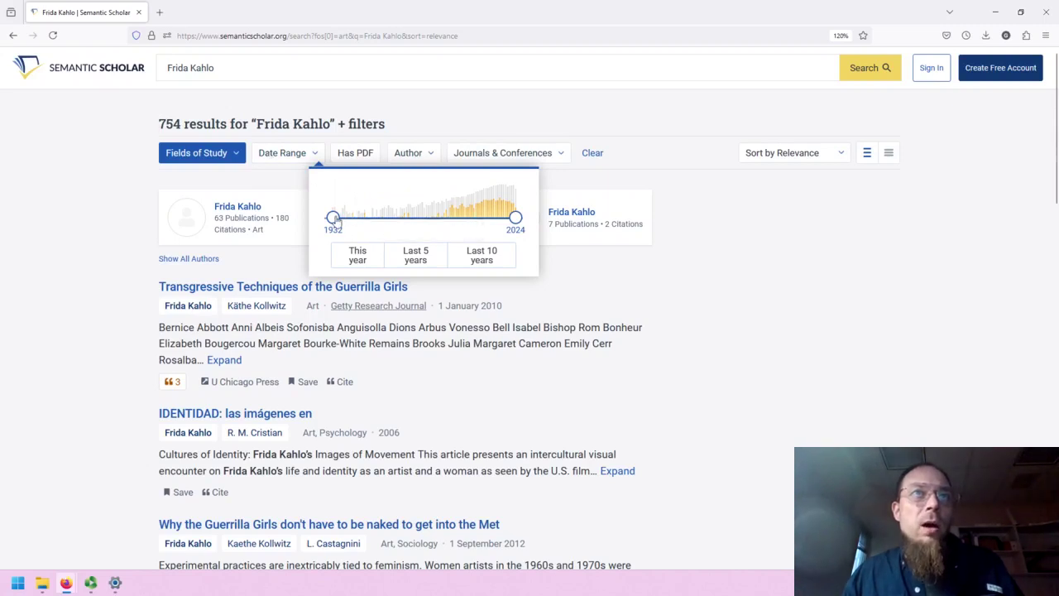
pyautogui.moveTo(335, 219); pyautogui.dragTo(477, 239)
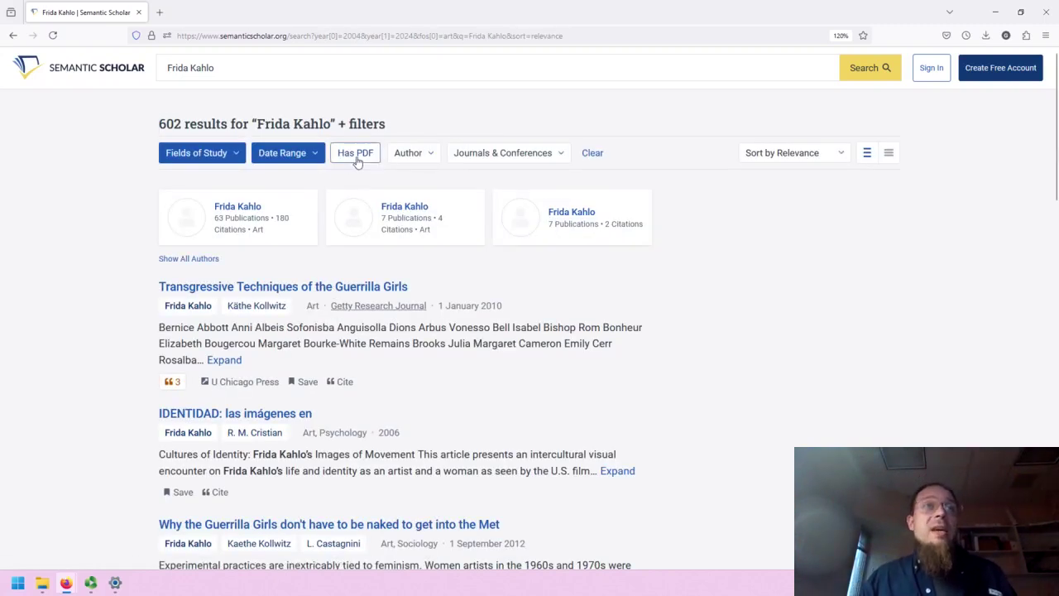
pyautogui.click(354, 160)
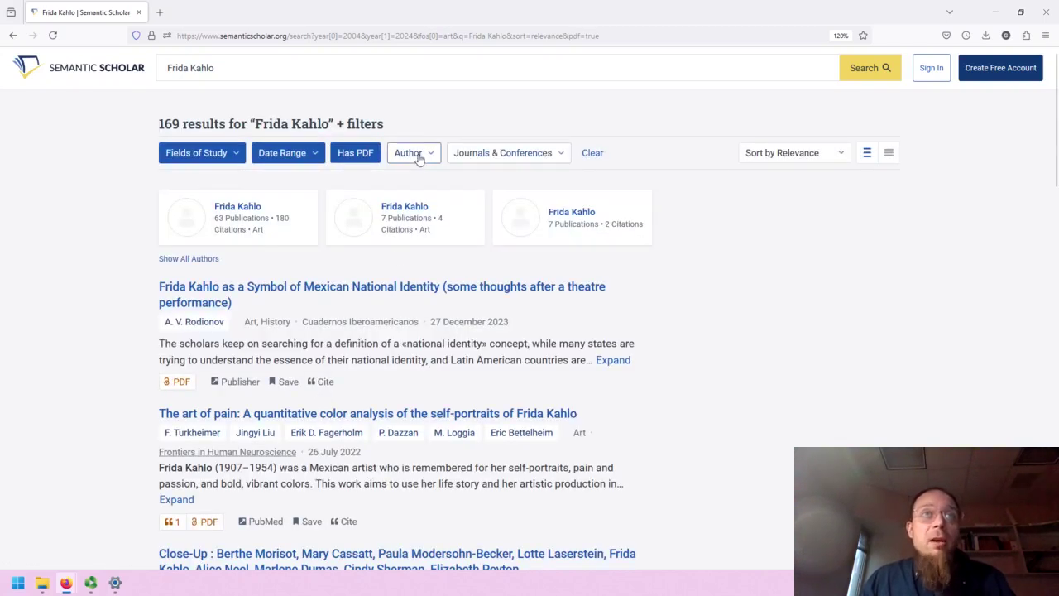
# Step: Examine the available author filters, journal and conference filters, and sorting choices for the results
pyautogui.click(416, 154)
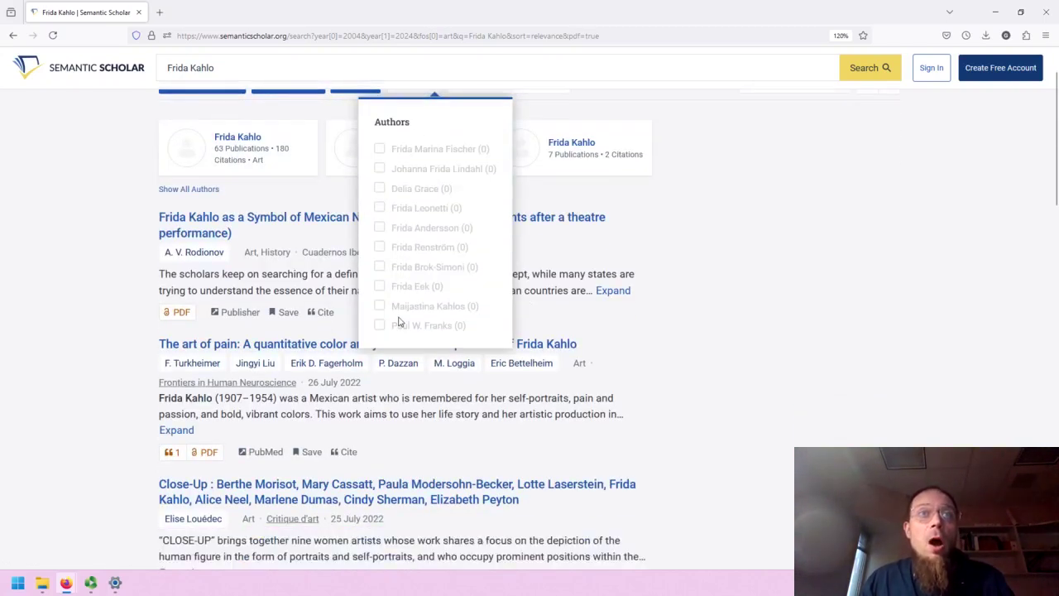
pyautogui.click(400, 153)
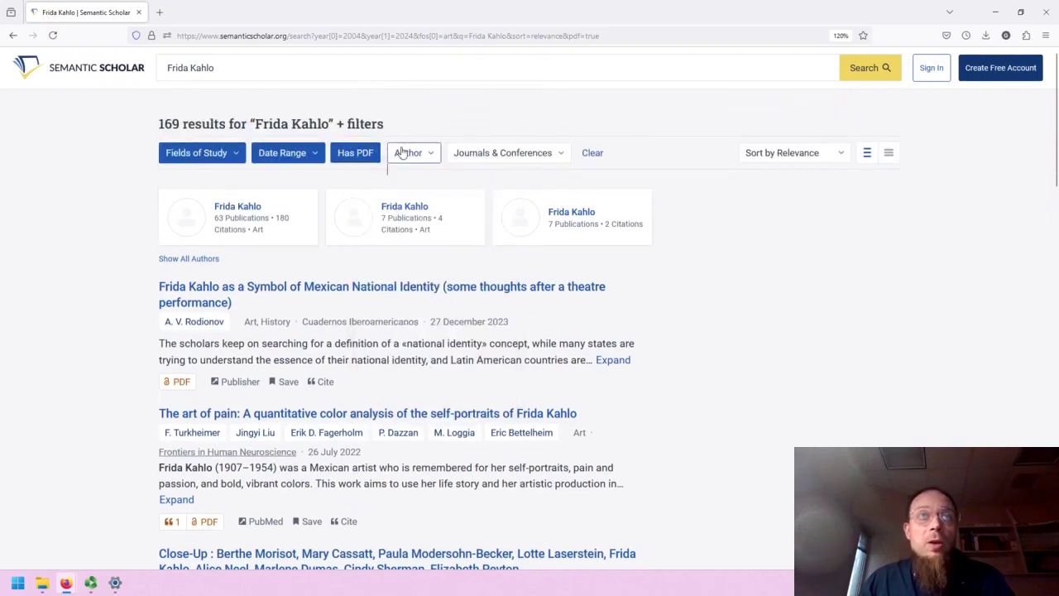
pyautogui.click(532, 153)
pyautogui.scroll(-1, 456, 244)
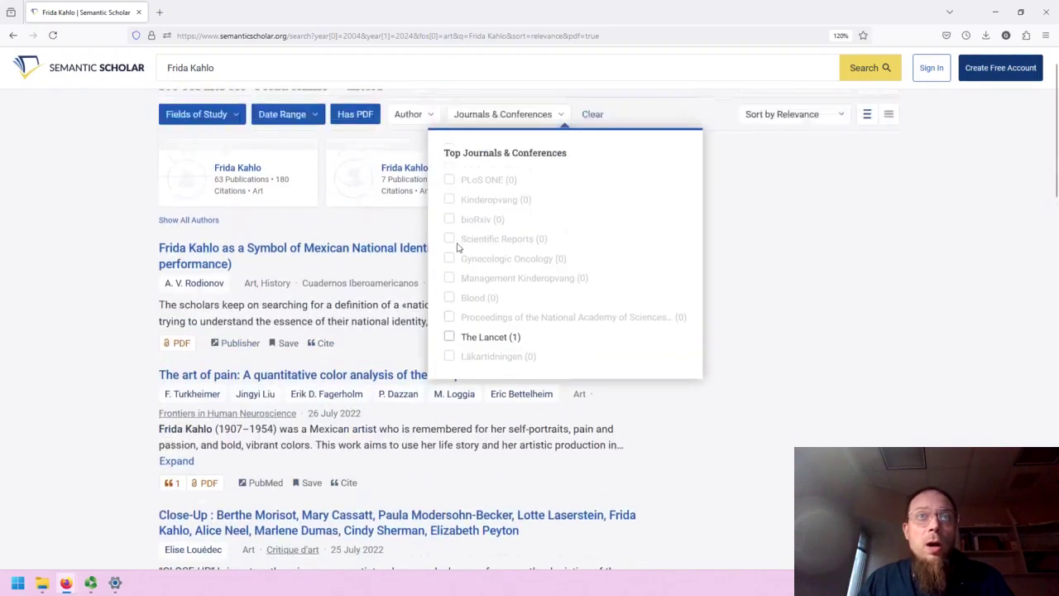
pyautogui.scroll(1, 448, 331)
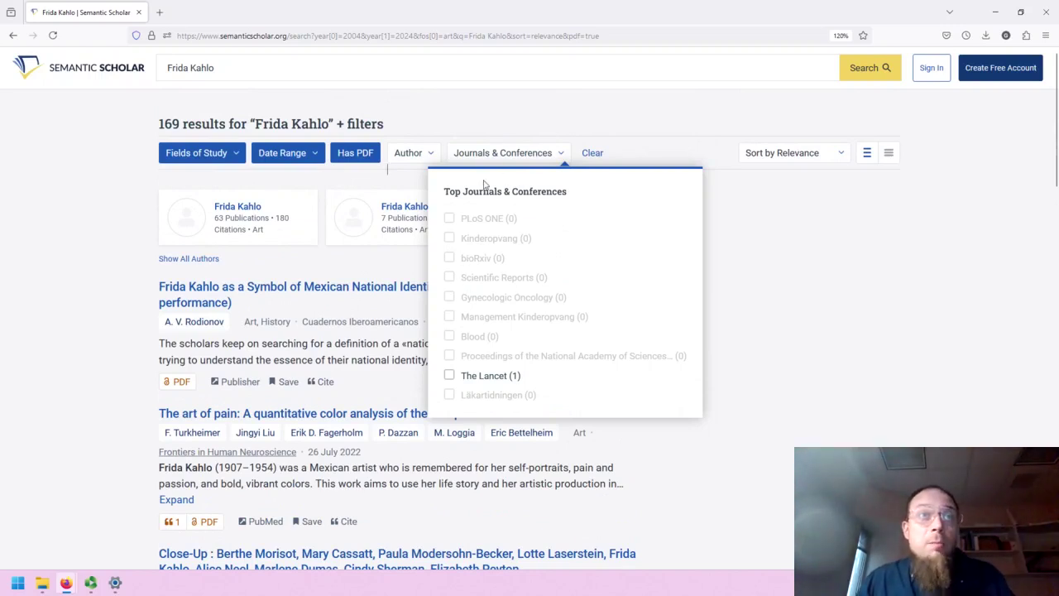
pyautogui.click(479, 152)
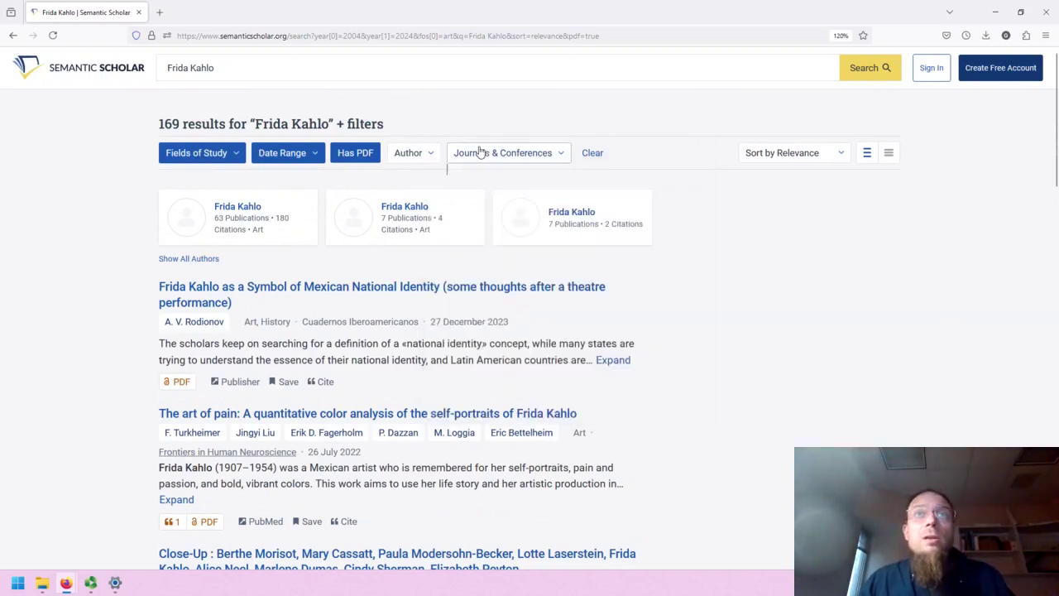
pyautogui.click(744, 153)
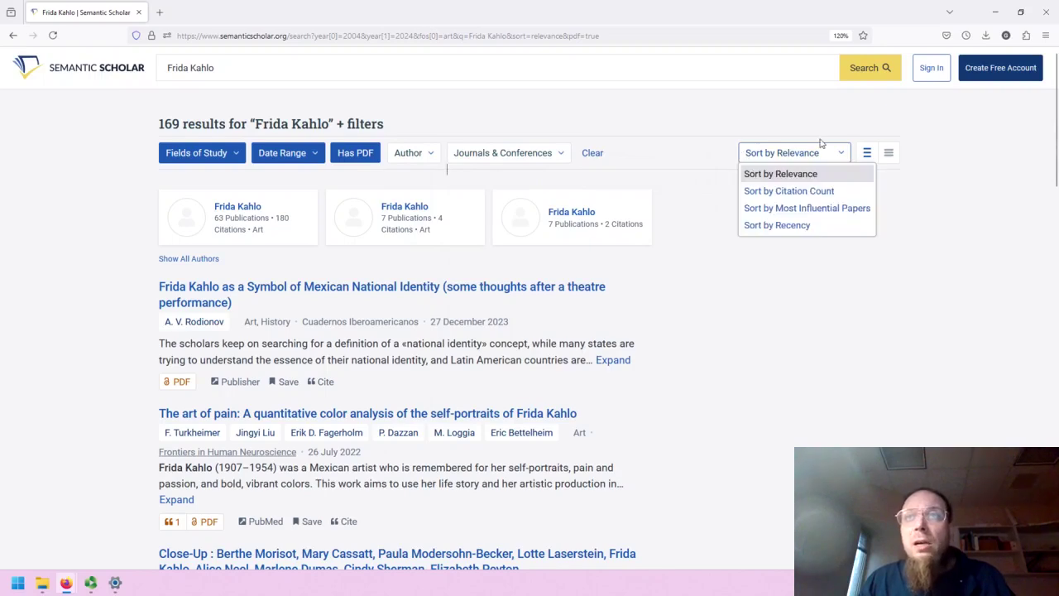
# Step: Try the compact layout for the result list and return to the detailed layout with abstracts
pyautogui.click(888, 152)
pyautogui.click(865, 155)
pyautogui.click(889, 156)
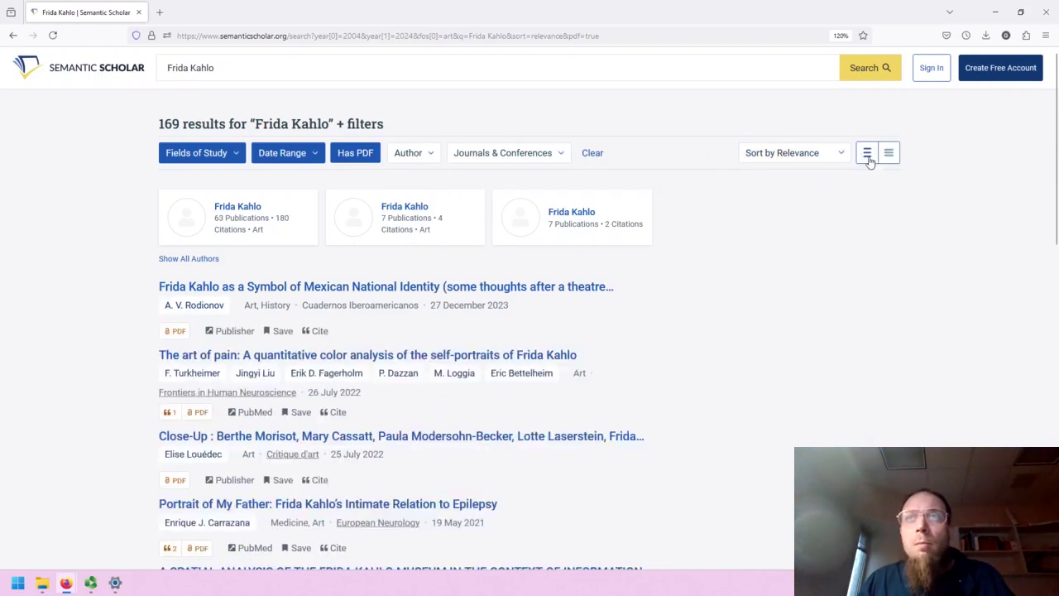
pyautogui.click(867, 157)
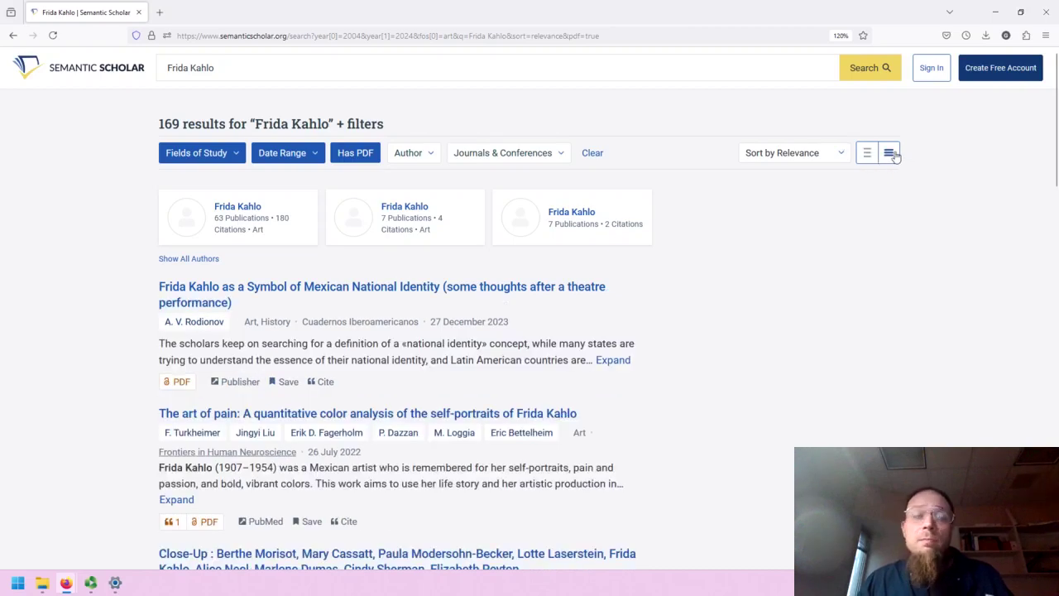
pyautogui.click(888, 155)
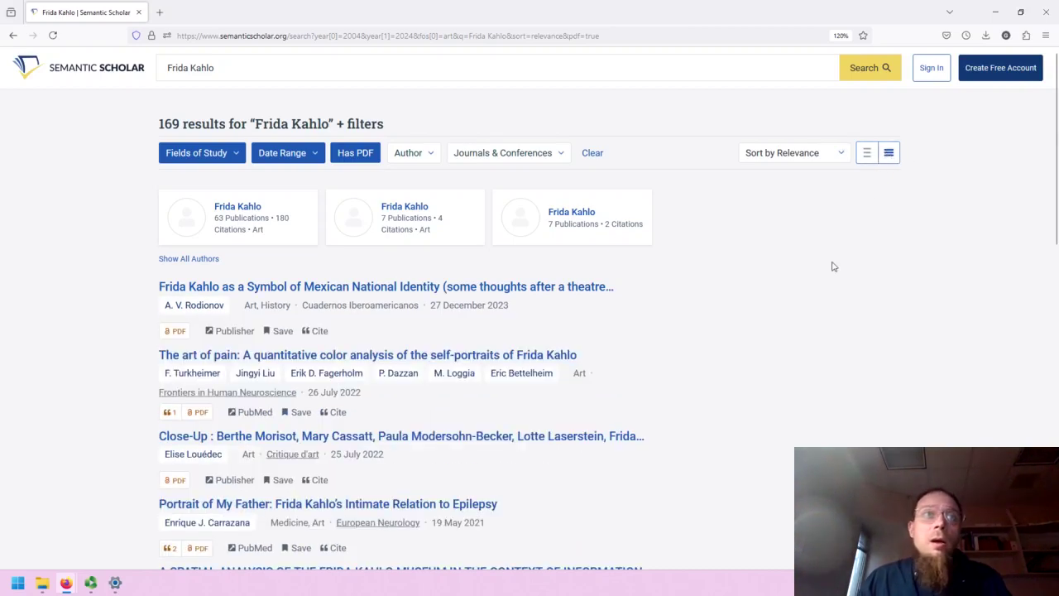
pyautogui.click(866, 153)
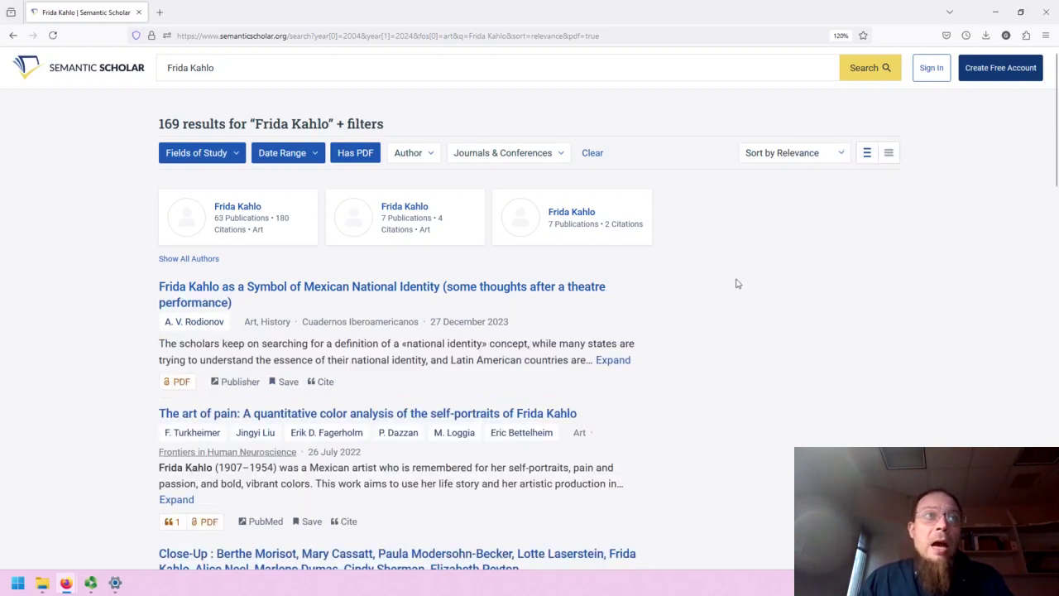
# Step: Expand and read the full abstract of "Frida Kahlo as a Symbol of Mexican National Identity", including its publication date
pyautogui.scroll(-3, 735, 289)
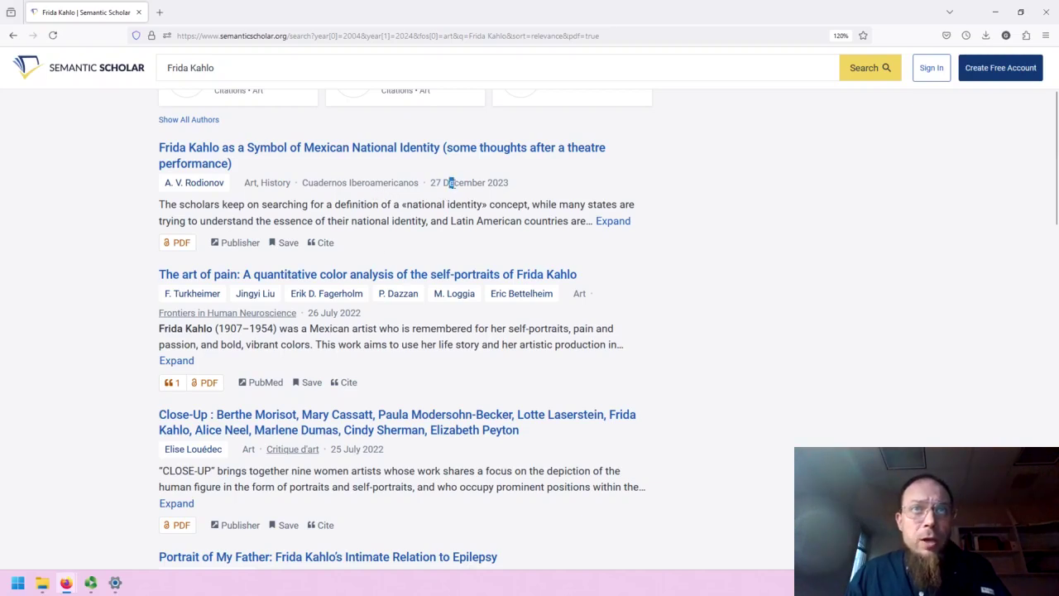
pyautogui.moveTo(451, 182); pyautogui.dragTo(529, 192)
pyautogui.click(364, 220)
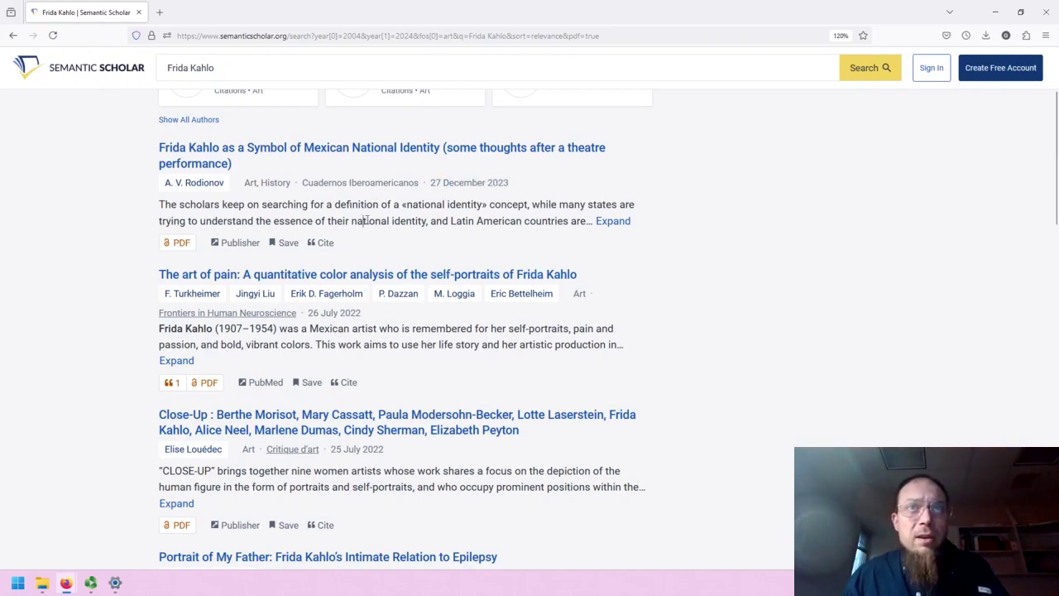
pyautogui.click(616, 221)
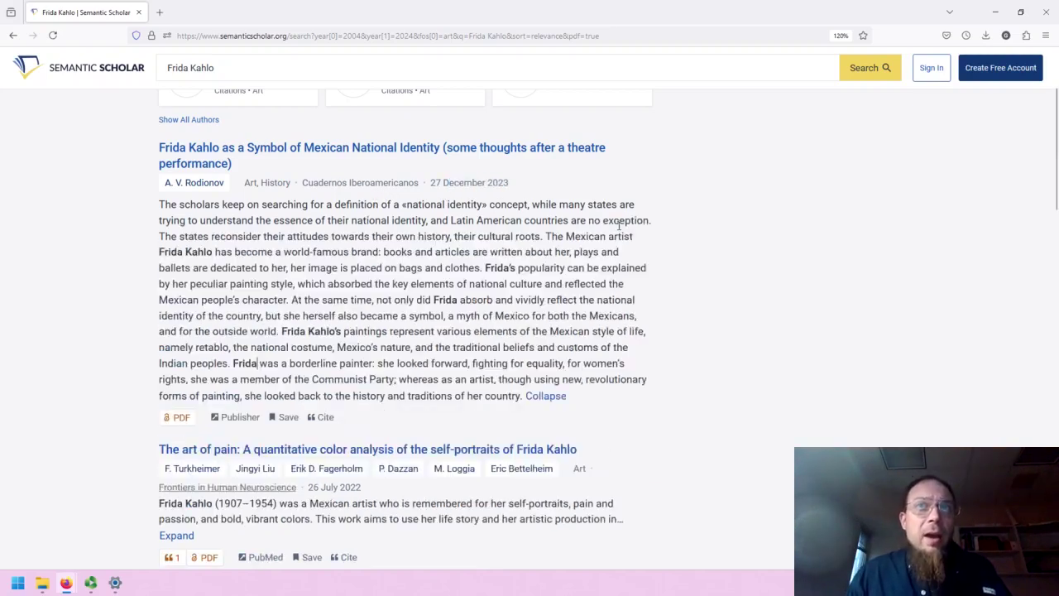
pyautogui.moveTo(159, 205); pyautogui.dragTo(522, 382)
pyautogui.click(456, 383)
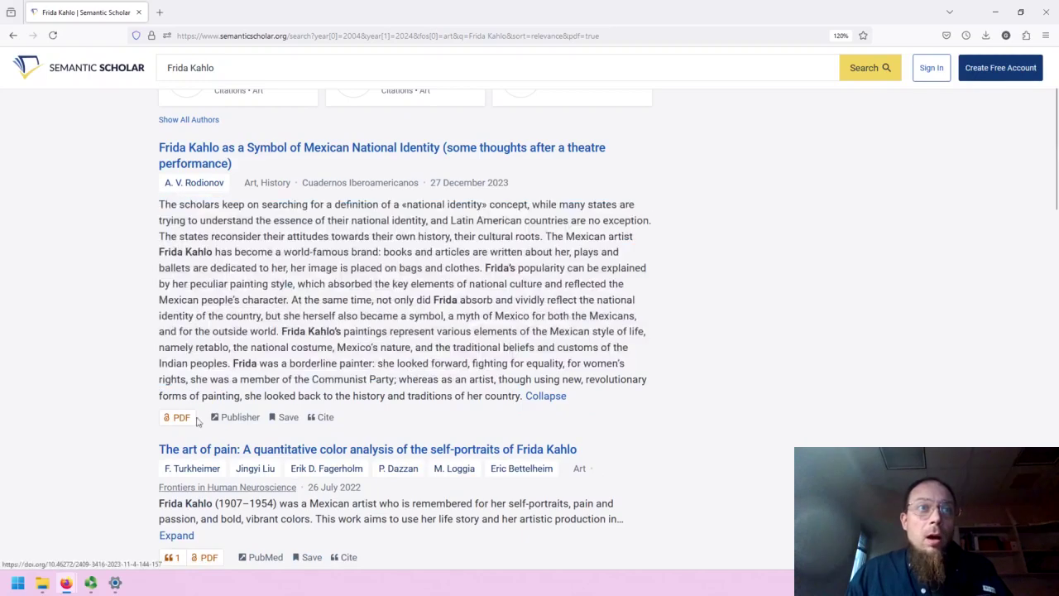
# Step: View the first paper's citation in MLA and APA formats and close the citation dialog
pyautogui.scroll(-1, 165, 372)
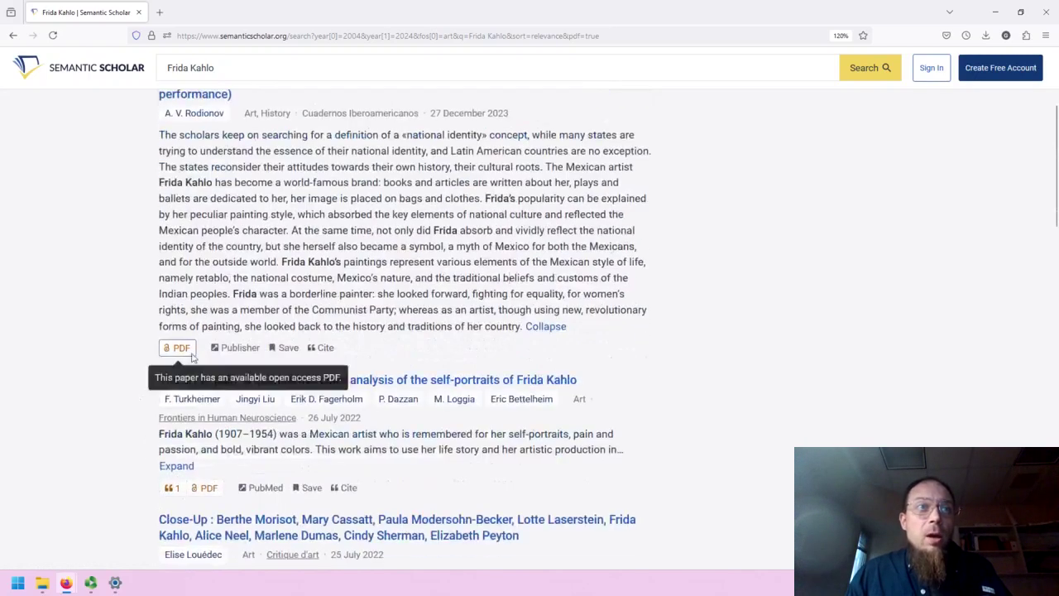
pyautogui.click(325, 348)
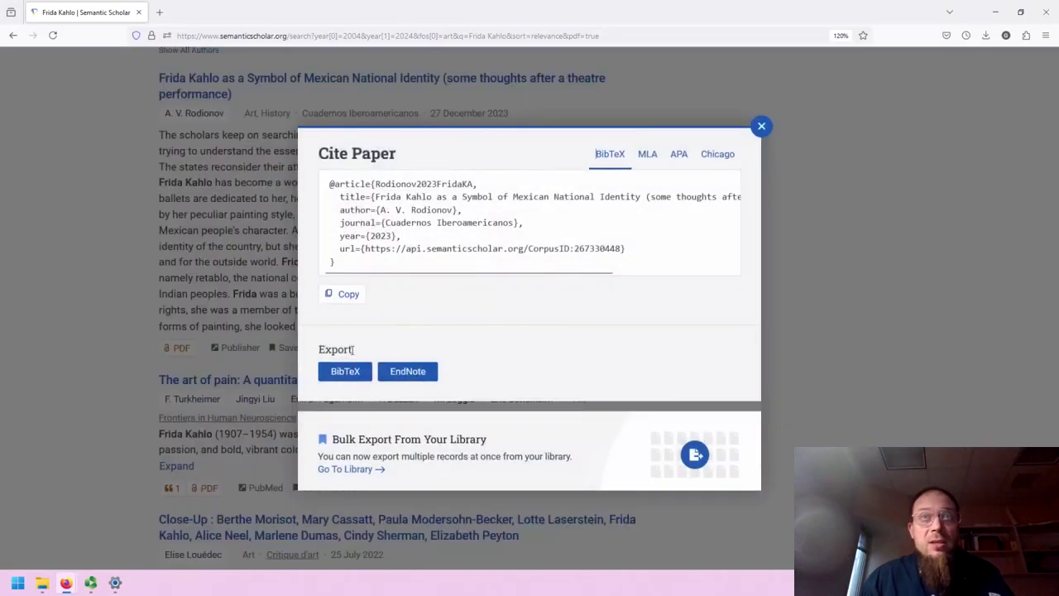
pyautogui.click(647, 154)
pyautogui.click(680, 190)
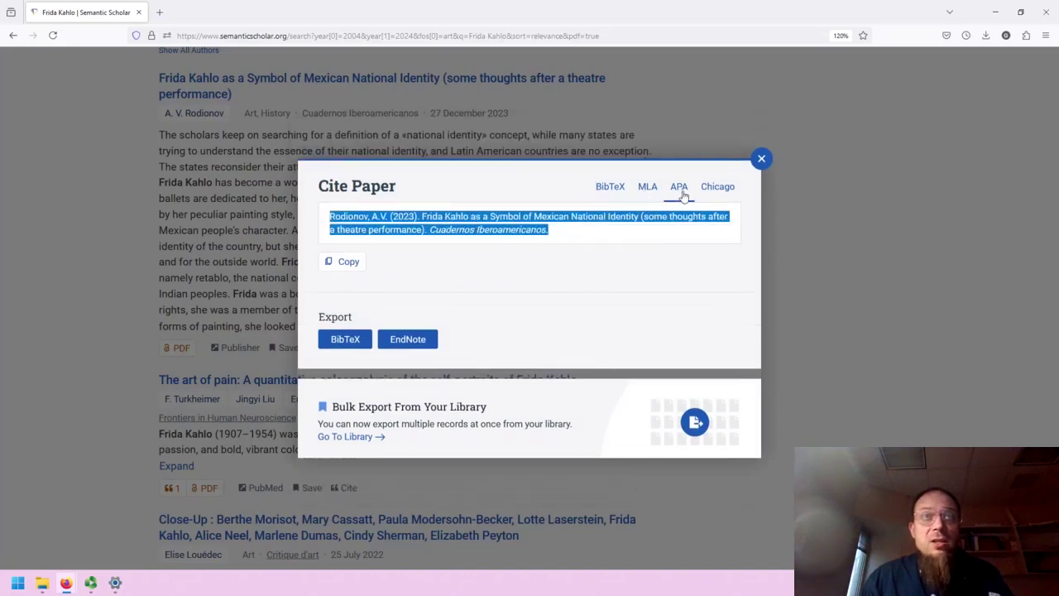
pyautogui.click(761, 159)
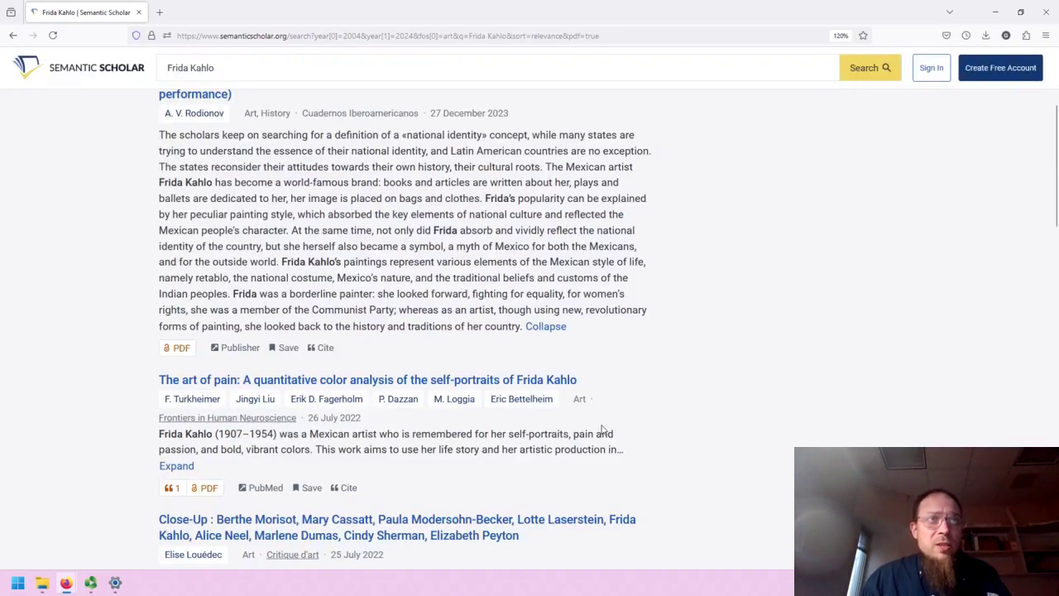
# Step: Open the page of "Frida Kahlo as a Symbol of Mexican National Identity" and view its references
pyautogui.scroll(1, 206, 345)
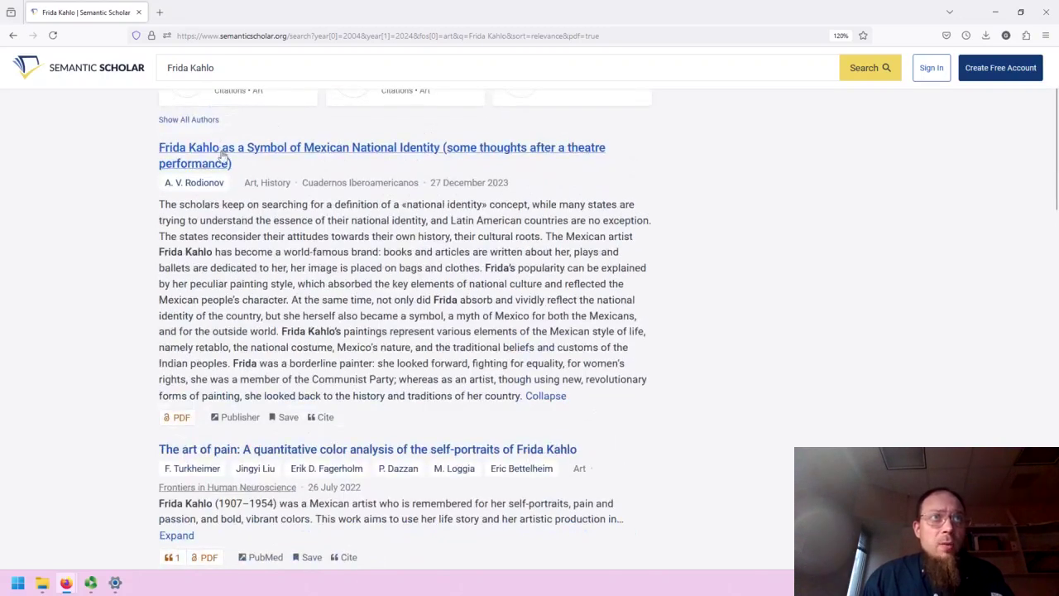
pyautogui.click(253, 156)
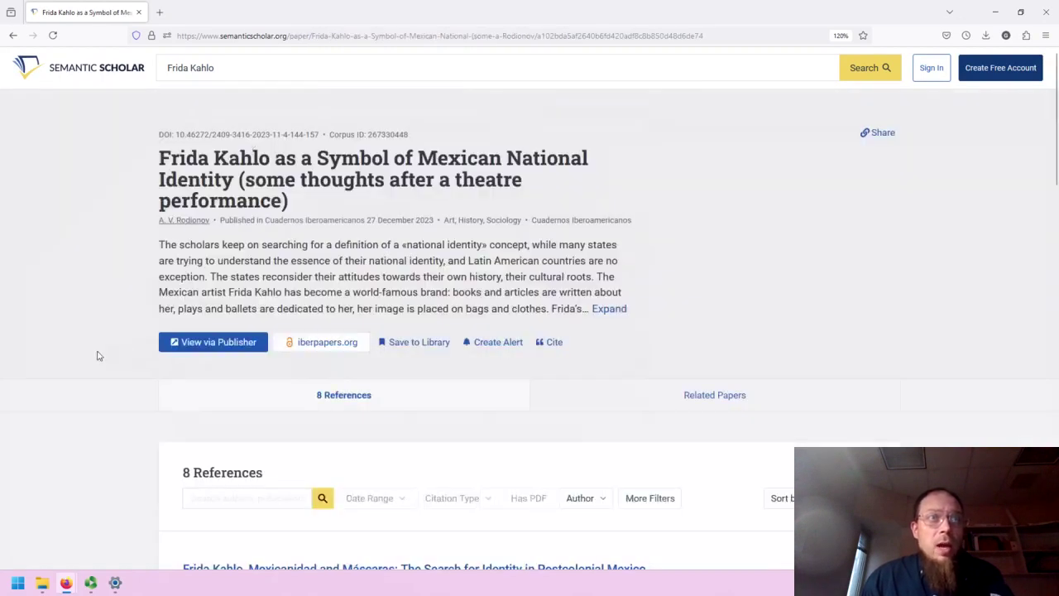
pyautogui.scroll(-2, 97, 355)
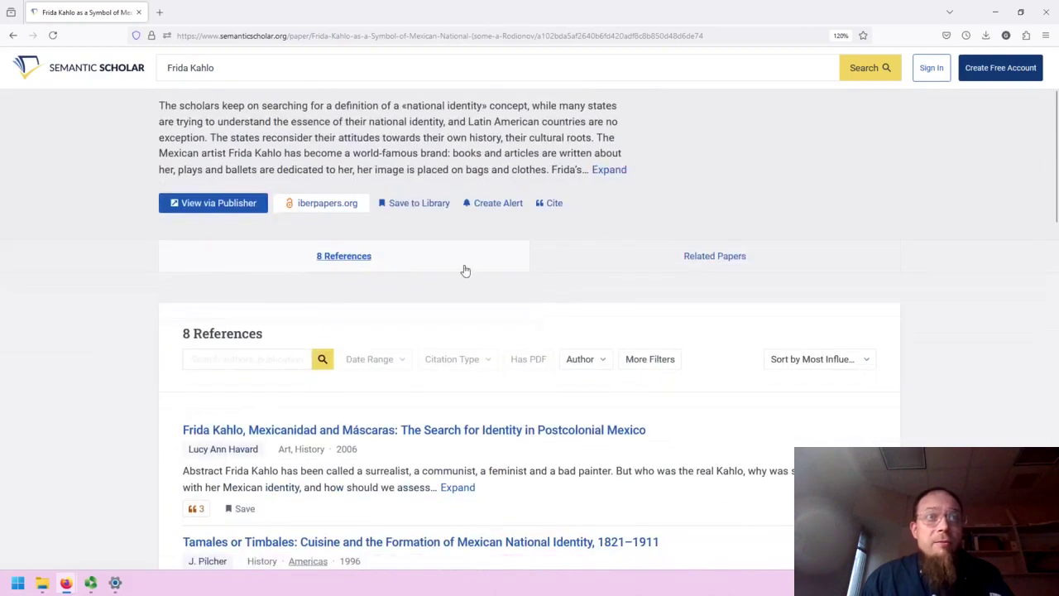
# Step: Look through the paper's references and related papers, and return to its title and abstract
pyautogui.scroll(-1, 399, 506)
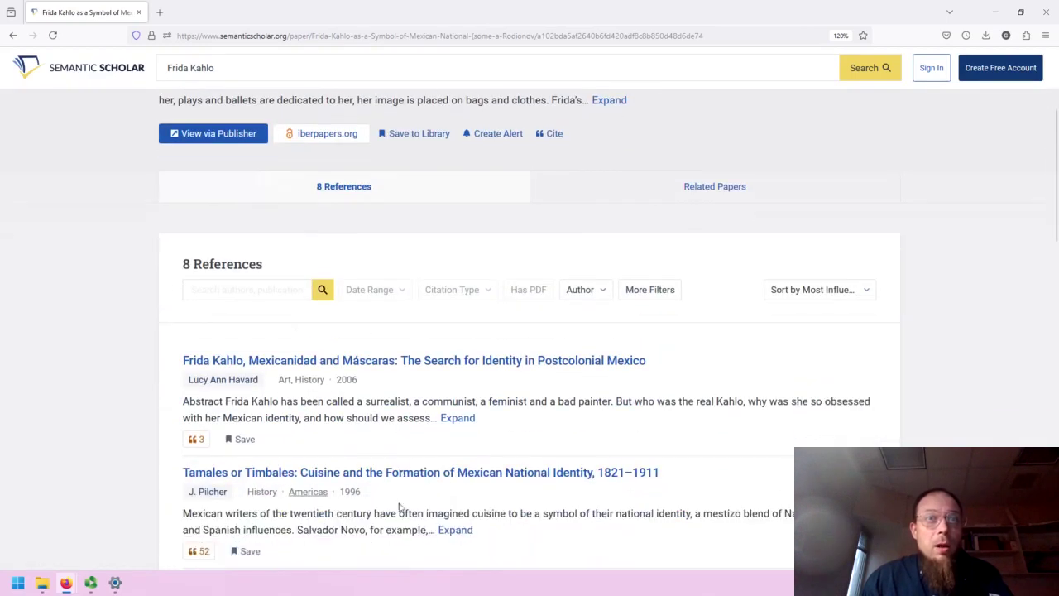
pyautogui.scroll(-1, 399, 506)
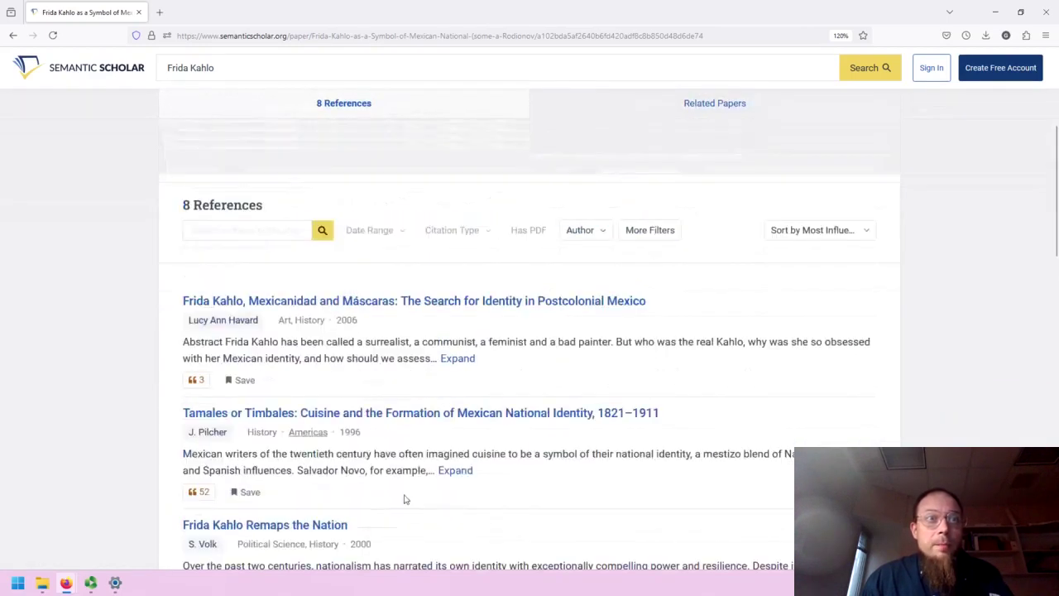
pyautogui.scroll(2, 405, 499)
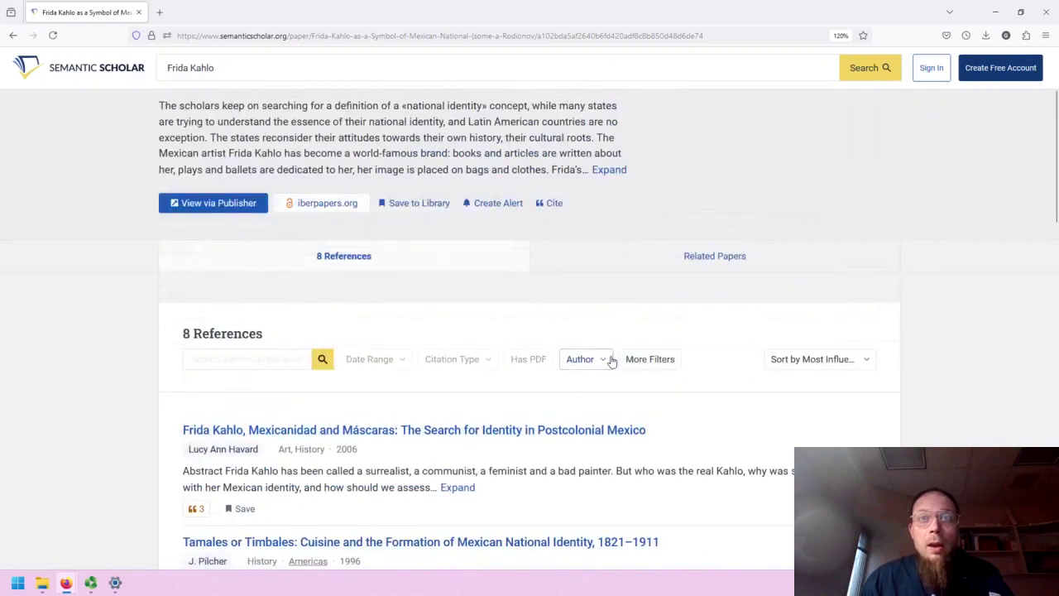
pyautogui.click(616, 262)
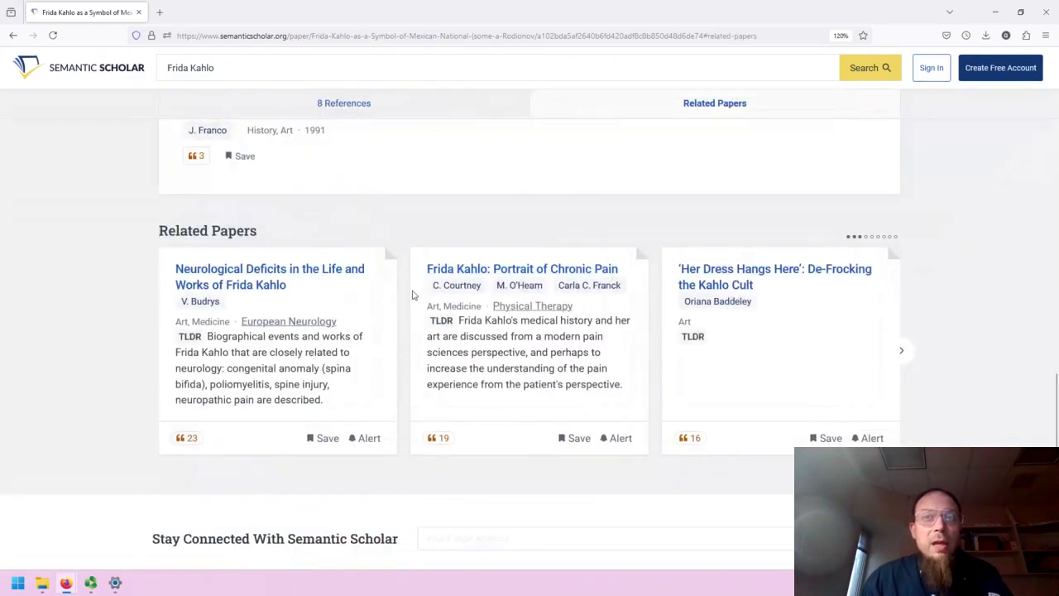
pyautogui.scroll(10, 89, 403)
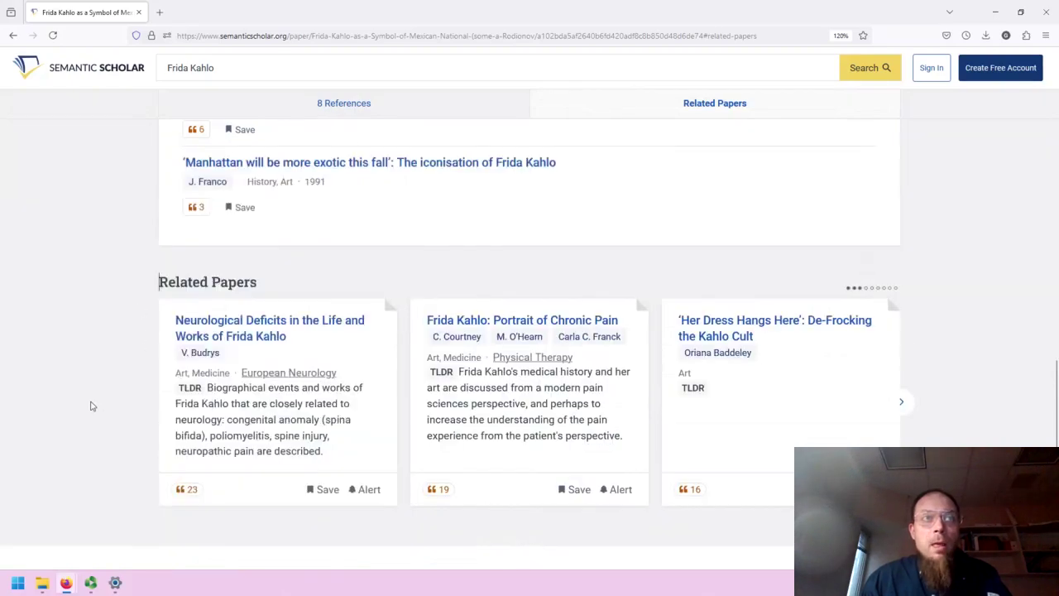
pyautogui.scroll(8, 89, 404)
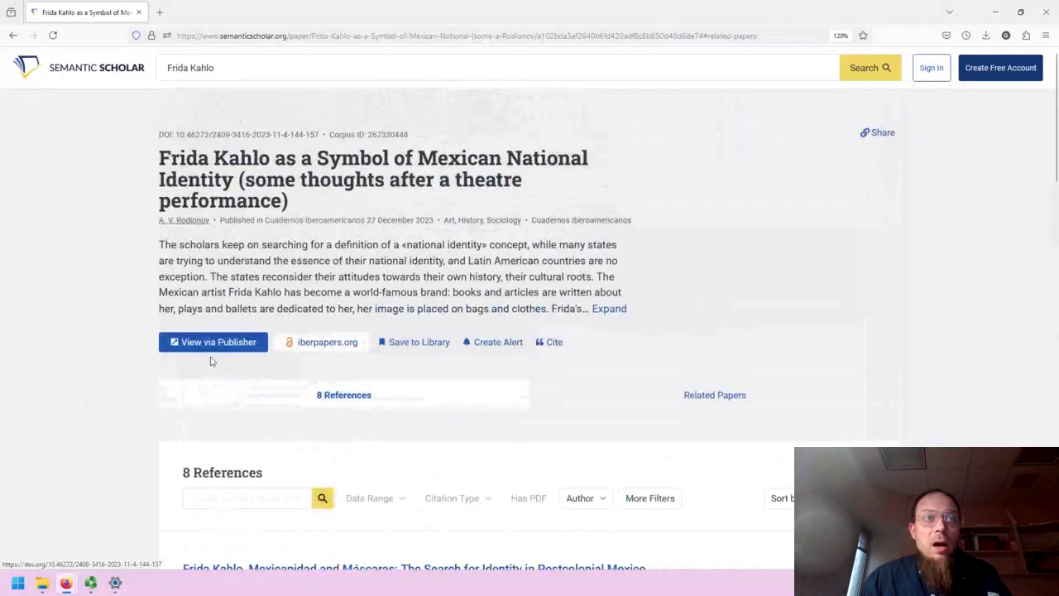
# Step: Open the paper's publisher page and its iberpapers.org PDF in separate browser tabs, and bring up the PDF
pyautogui.click(212, 345)
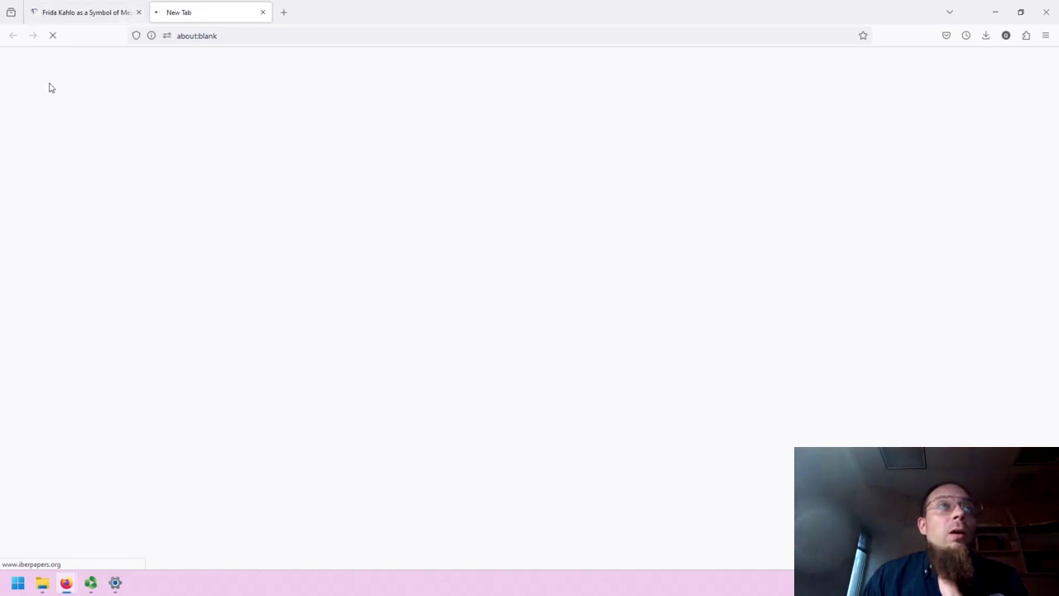
pyautogui.click(83, 12)
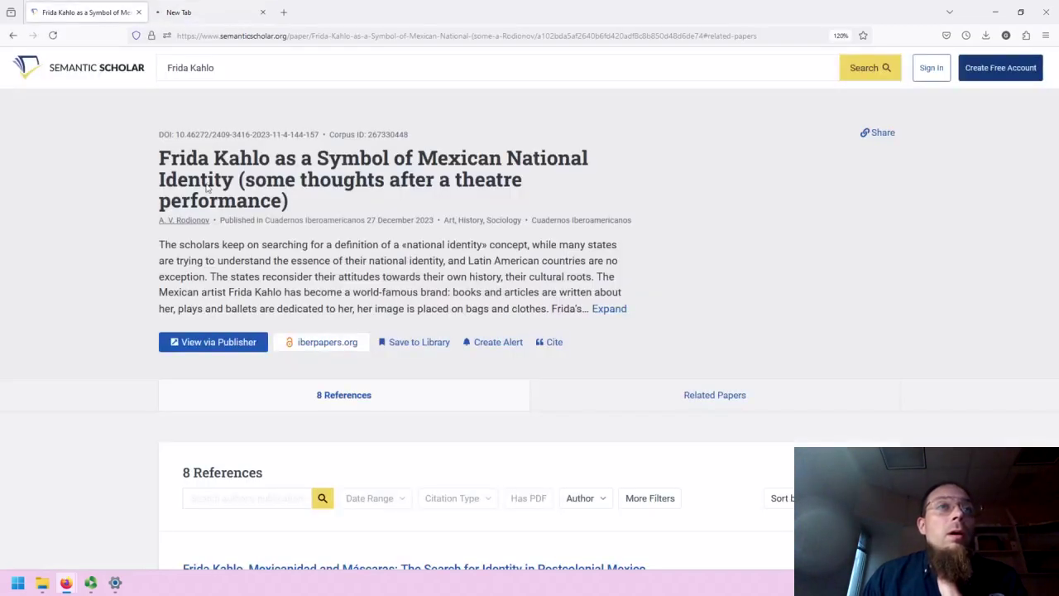
pyautogui.click(334, 342)
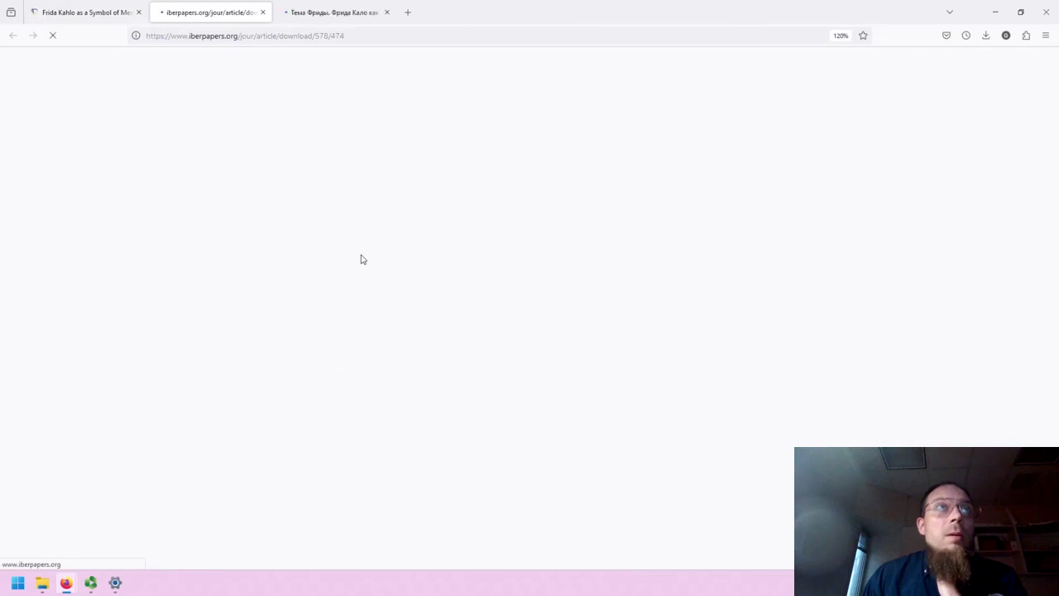
pyautogui.click(330, 5)
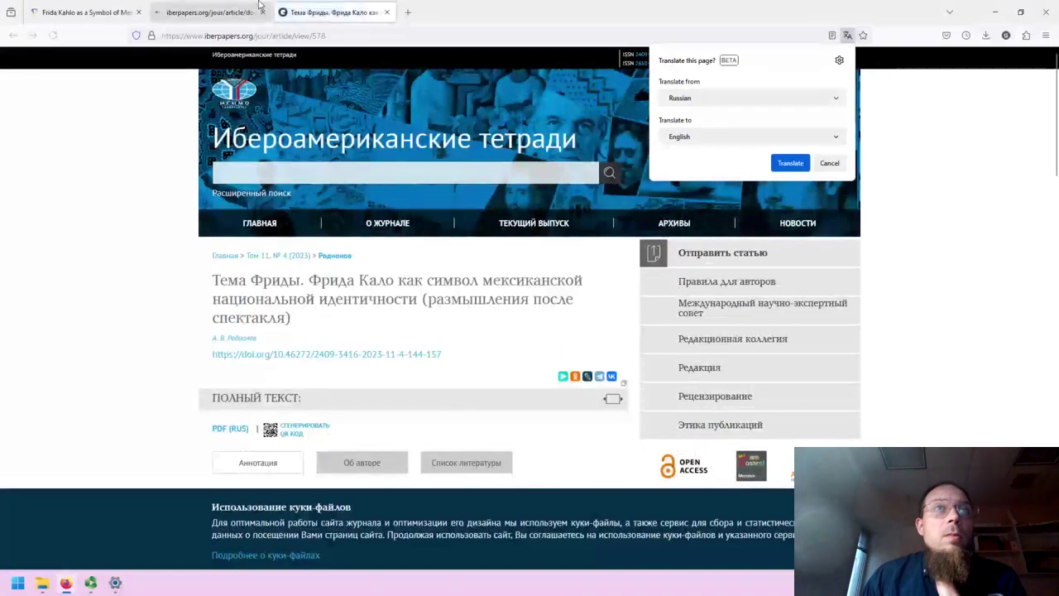
pyautogui.click(261, 10)
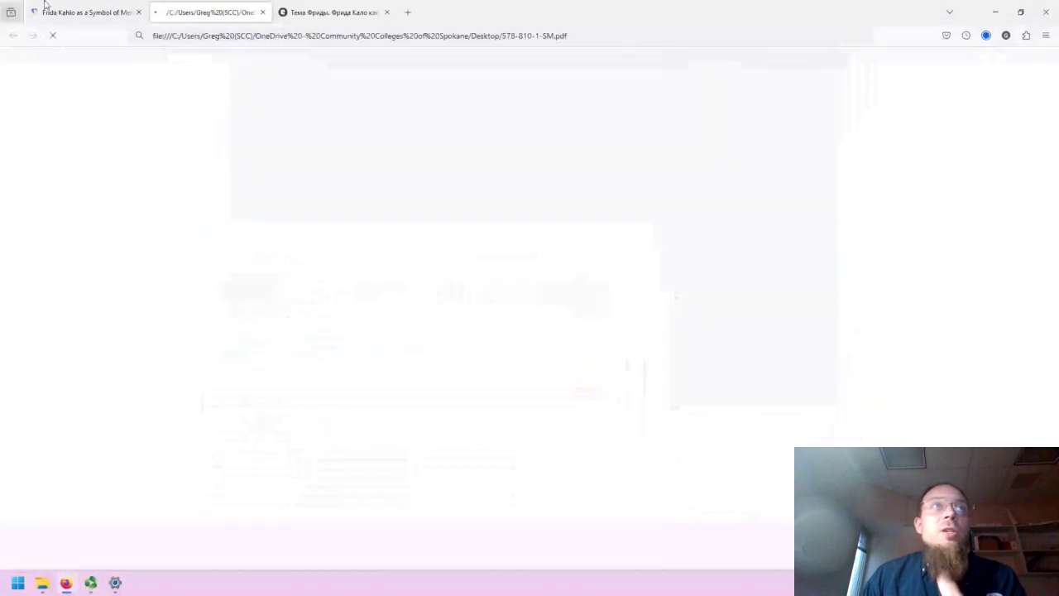
pyautogui.click(91, 11)
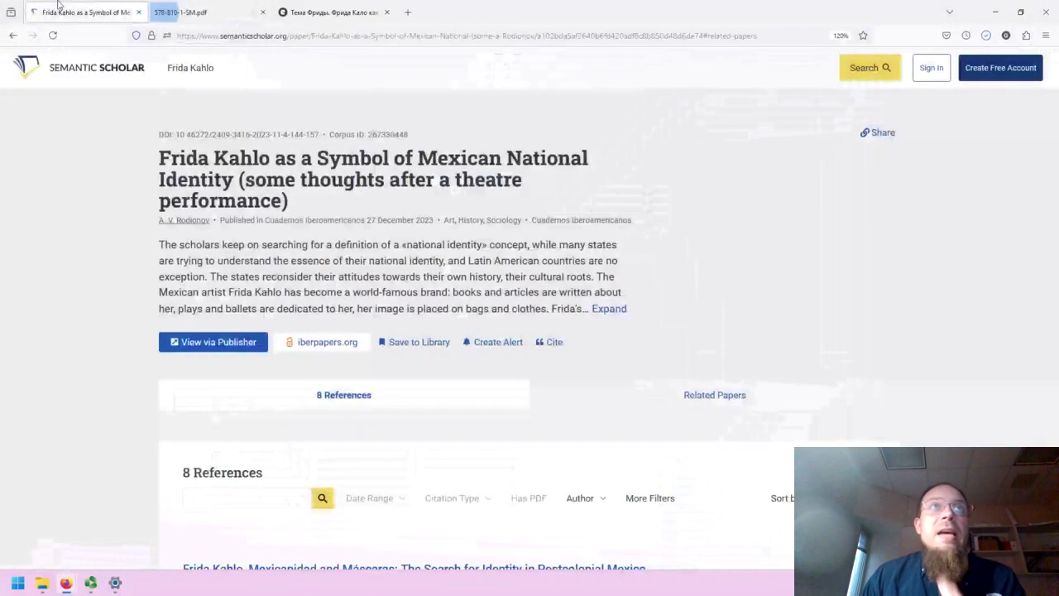
pyautogui.click(174, 9)
# Step: Examine the opening pages of 578-810-1-SM.pdf up to the English title and abstract on page 3
pyautogui.scroll(-5, 338, 306)
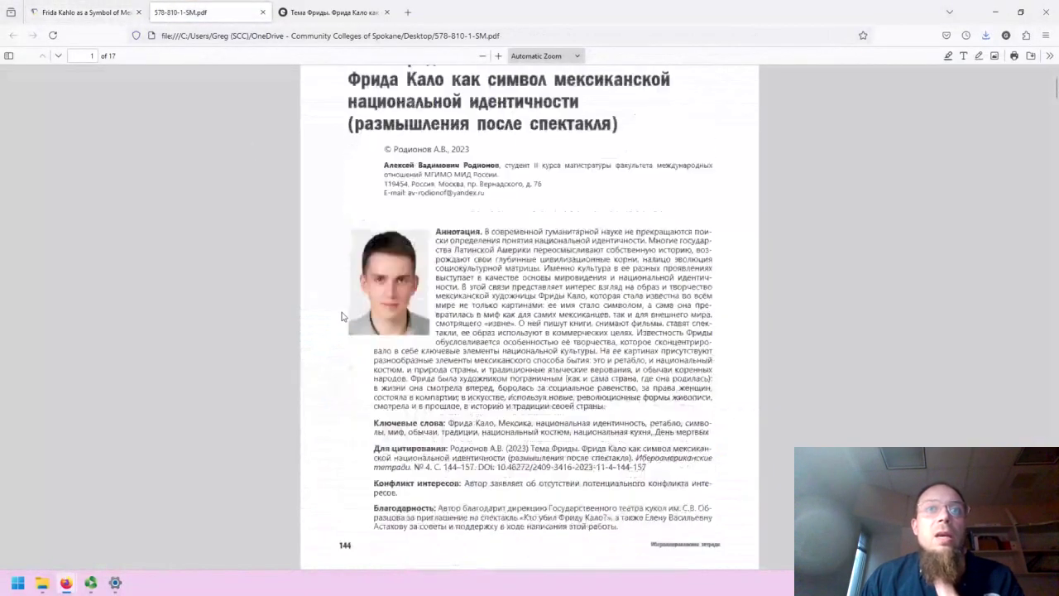
pyautogui.scroll(-5, 346, 311)
pyautogui.scroll(-8, 348, 305)
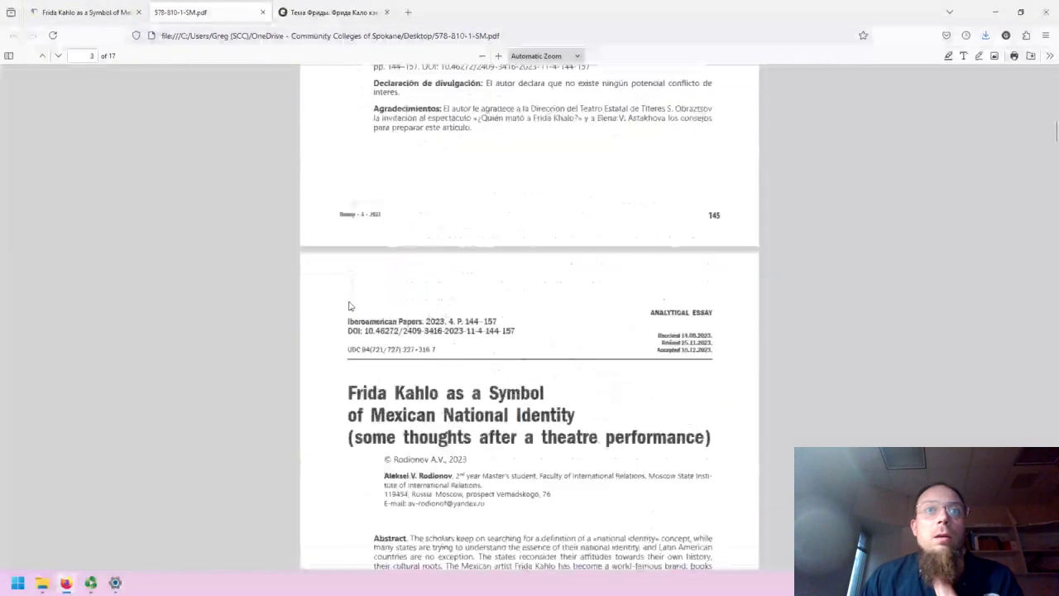
pyautogui.scroll(-2, 348, 304)
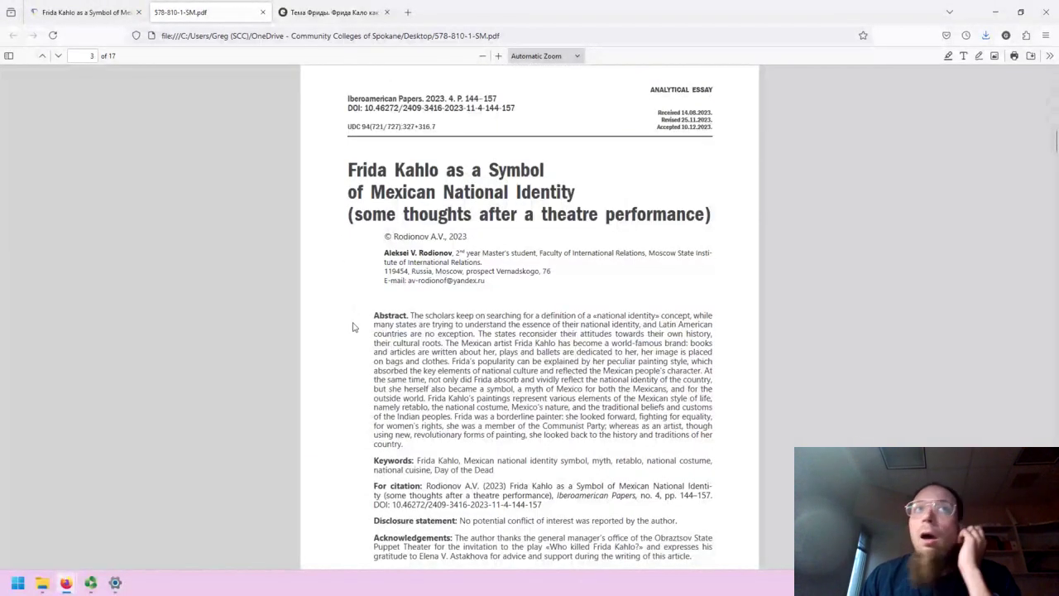
# Step: Skim the article's body text and illustrations to the end of the PDF and return to the English abstract
pyautogui.scroll(-8, 354, 289)
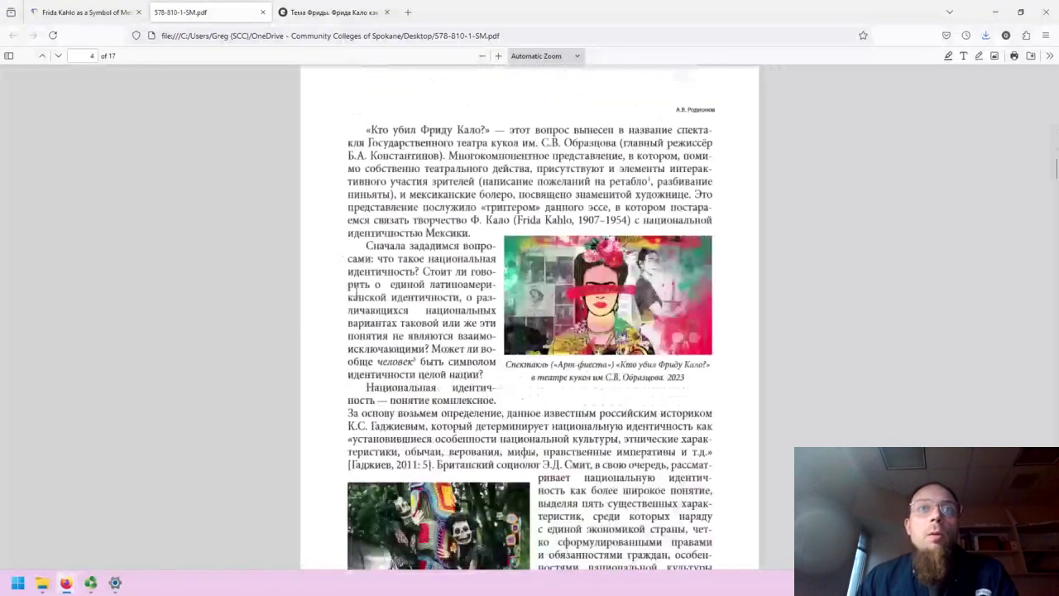
pyautogui.scroll(-10, 354, 289)
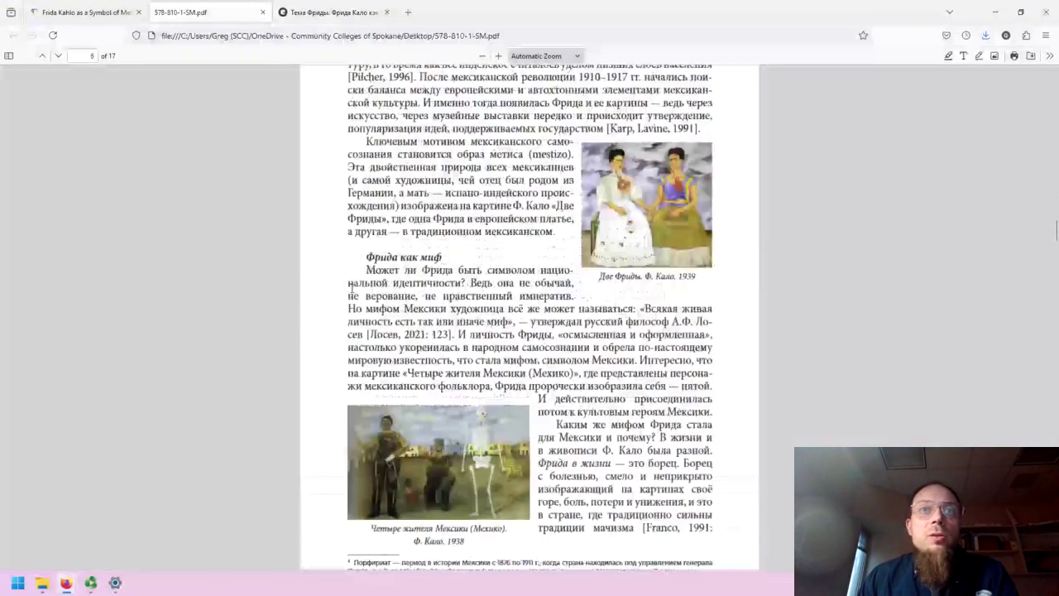
pyautogui.scroll(-20, 354, 290)
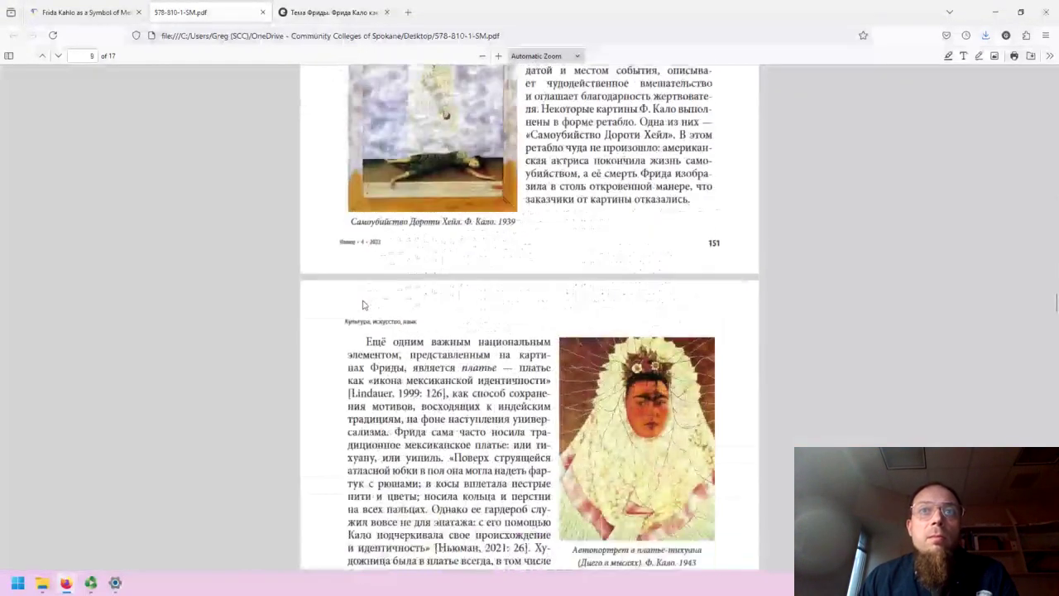
pyautogui.scroll(-10, 361, 304)
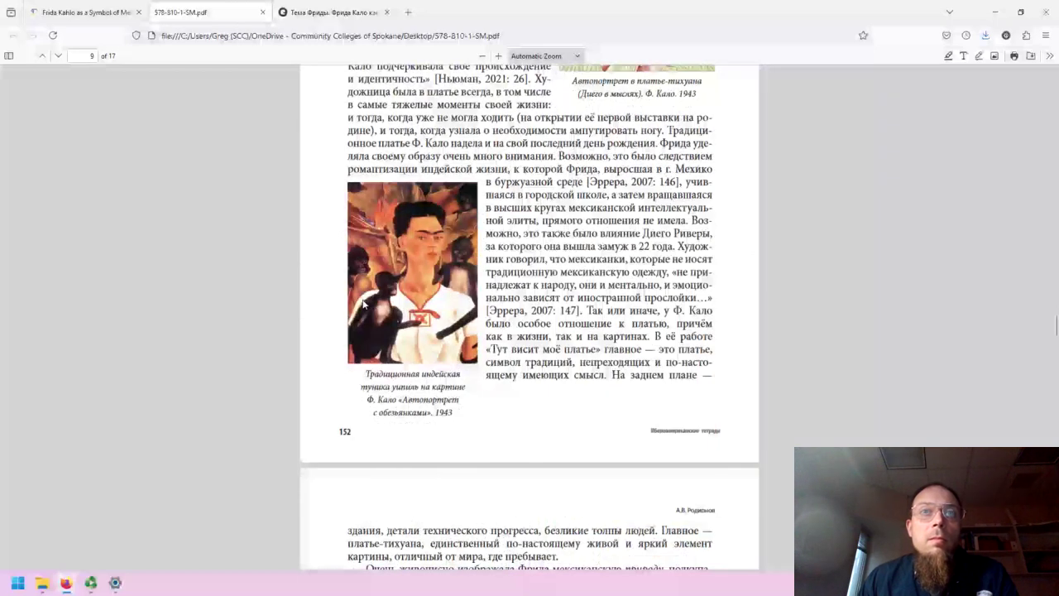
pyautogui.scroll(-20, 362, 304)
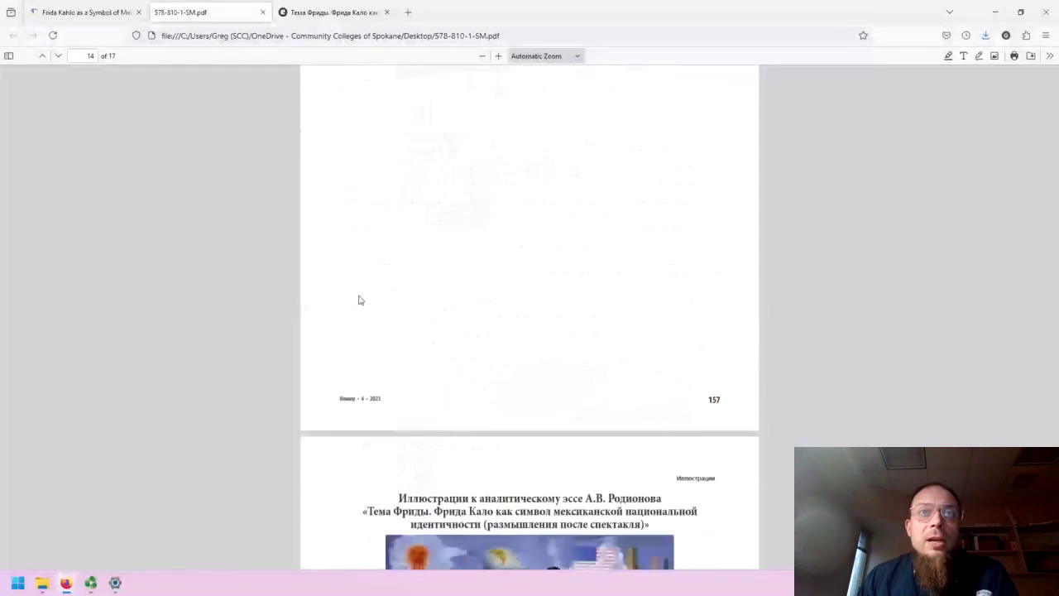
pyautogui.scroll(-8, 360, 307)
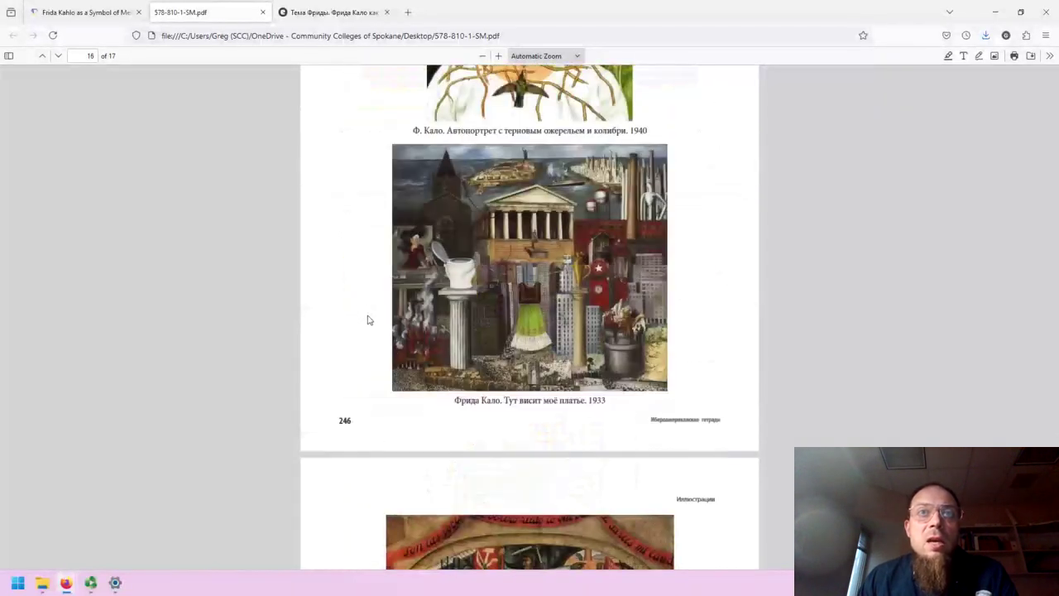
pyautogui.scroll(-8, 367, 318)
pyautogui.middleClick(251, 440)
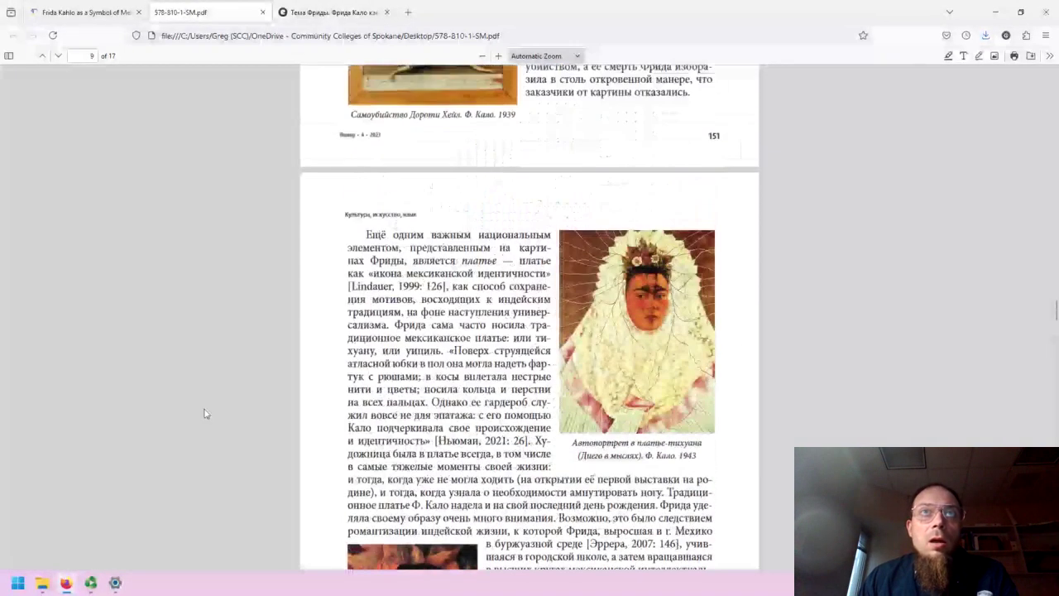
pyautogui.click(205, 413)
pyautogui.scroll(20, 205, 413)
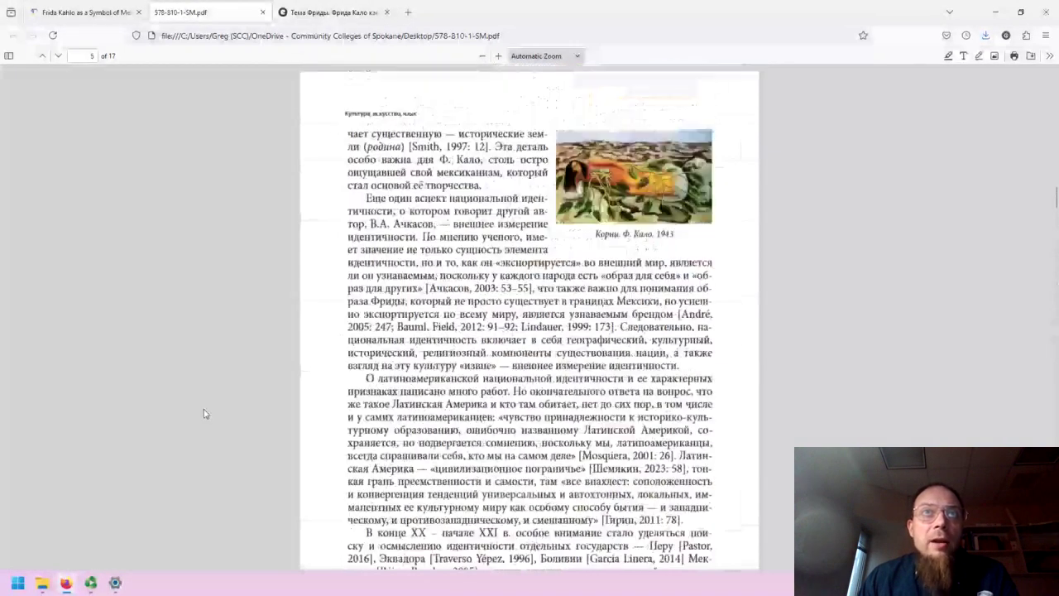
pyautogui.scroll(7, 203, 409)
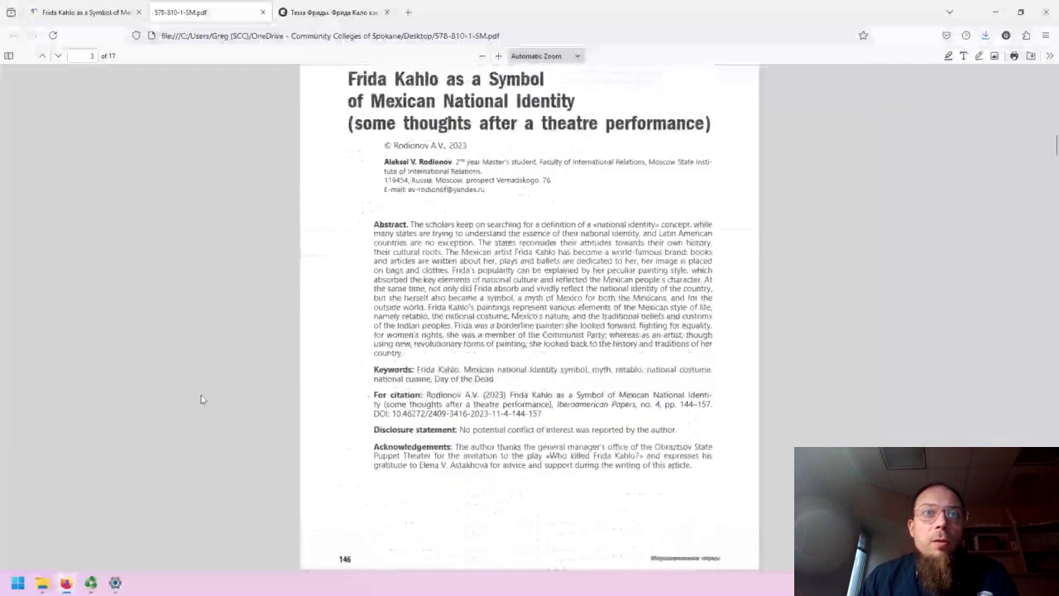
# Step: Return to the Frida Kahlo search results and open "The art of pain: A quantitative color analysis of the self-portraits of Frida Kahlo"
pyautogui.click(58, 8)
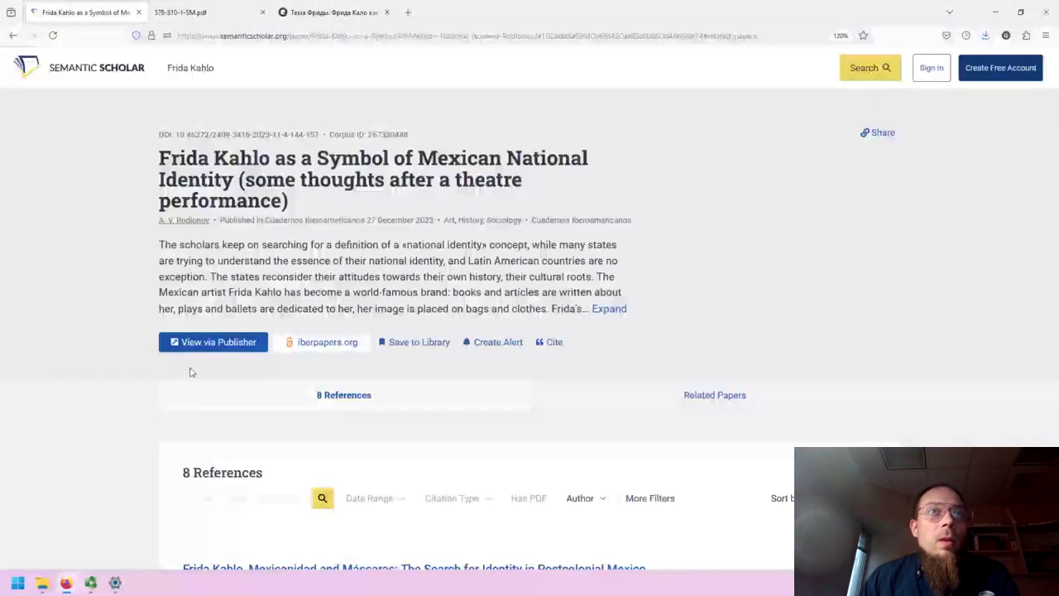
pyautogui.click(13, 35)
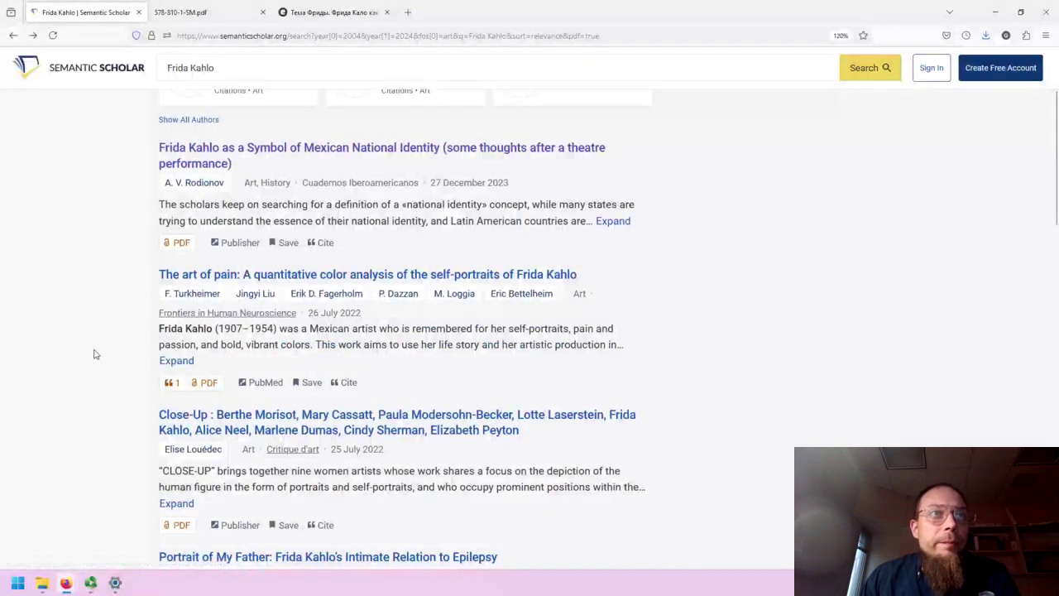
pyautogui.scroll(-2, 94, 351)
pyautogui.scroll(2, 107, 357)
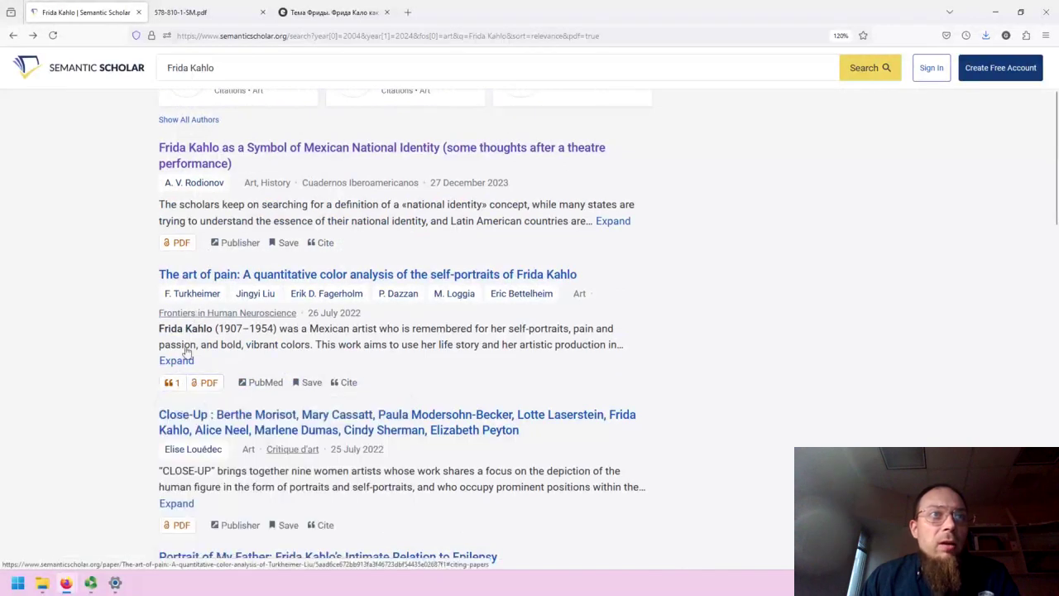
pyautogui.click(196, 275)
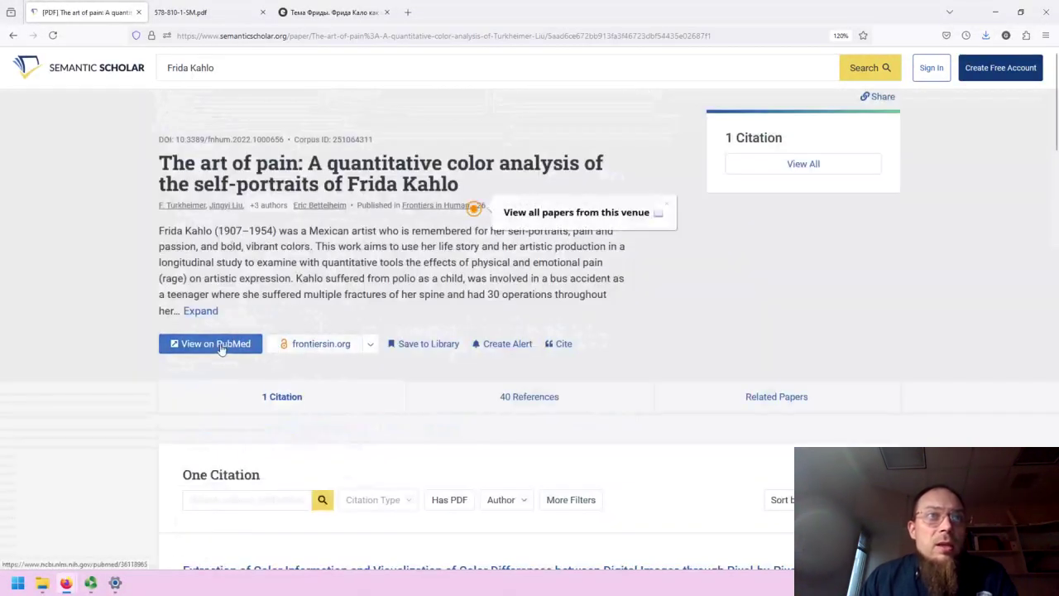
# Step: Open the frontiersin.org PDF of "The art of pain" and skim its pages through to the Methods section
pyautogui.click(325, 346)
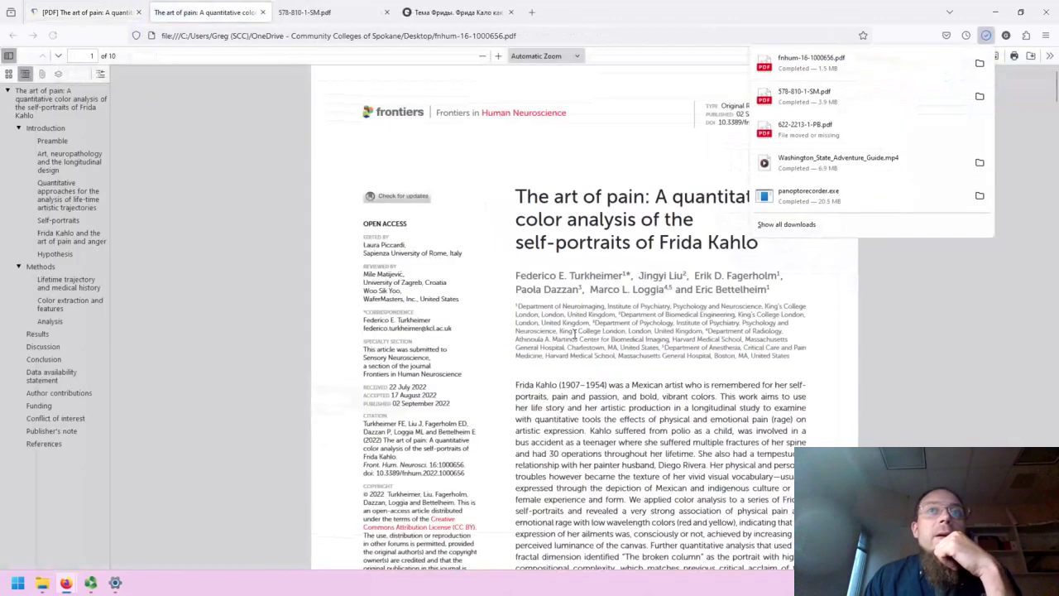
pyautogui.scroll(-10, 615, 331)
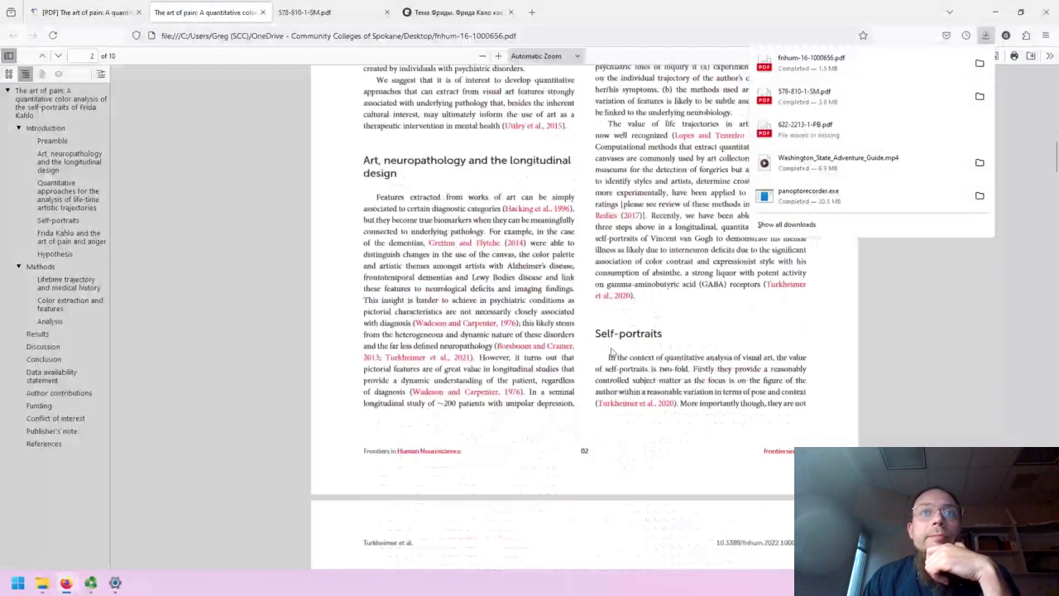
pyautogui.scroll(-10, 608, 353)
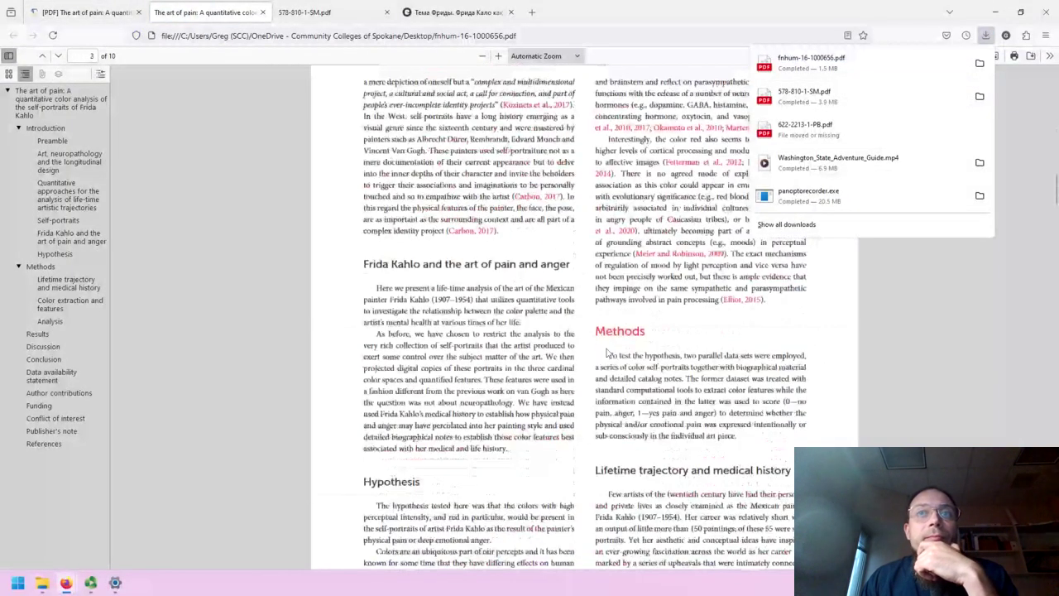
# Step: Go back from the paper to the beginning of the filtered Frida Kahlo search results
pyautogui.click(59, 12)
pyautogui.hotkey('alt', 'Left')
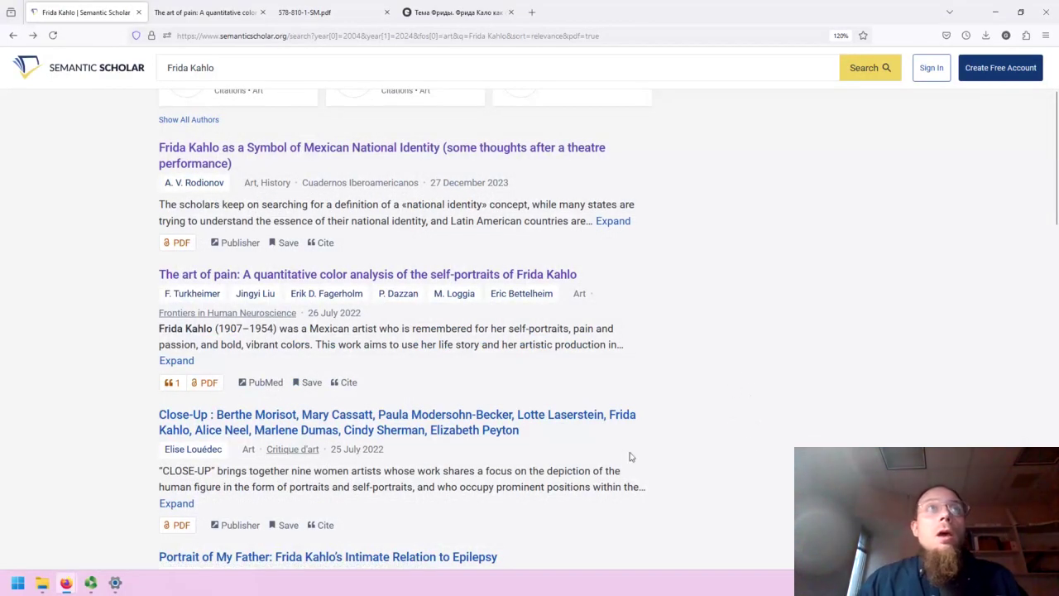
pyautogui.scroll(3, 629, 455)
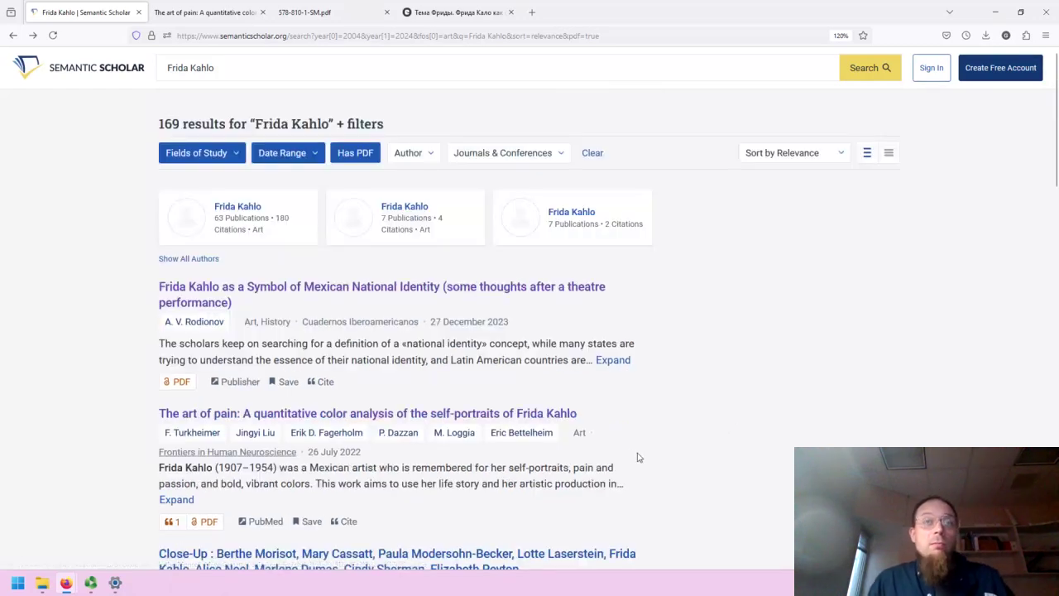